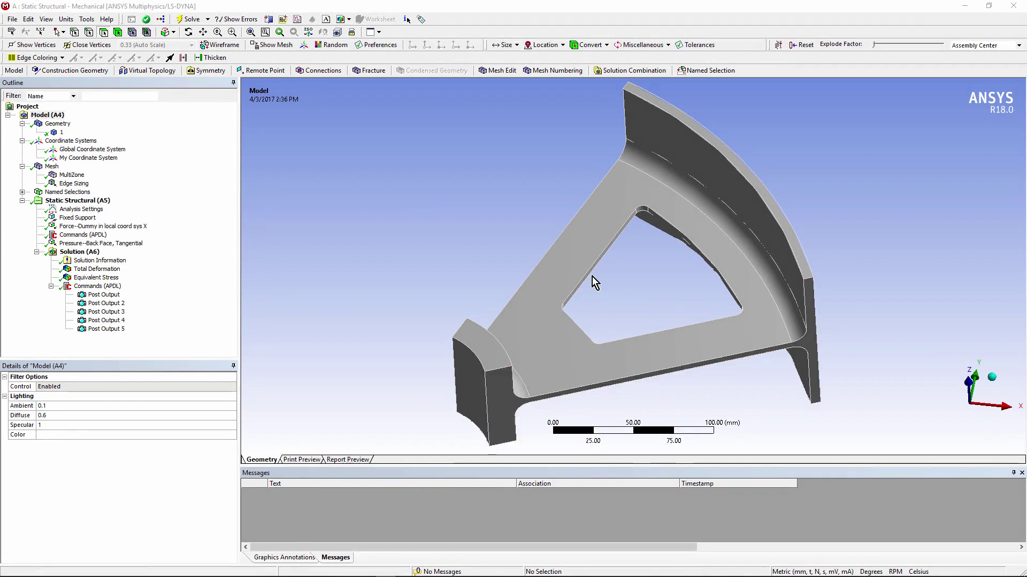
Inspect the tangential back-face pressure: a 1.e-004 MPa X component in My Coordinate System, left unchanged
{"action": "middle_click_drag", "start_coordinate": [439, 323], "coordinate": [394, 300]}
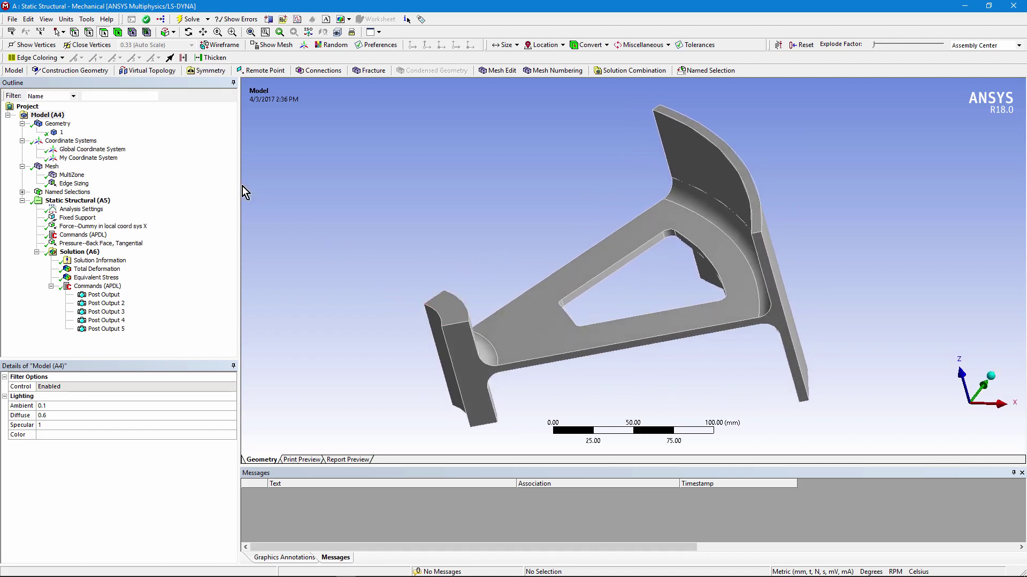
{"action": "left_click", "coordinate": [100, 244]}
{"action": "middle_click_drag", "start_coordinate": [633, 412], "coordinate": [512, 275]}
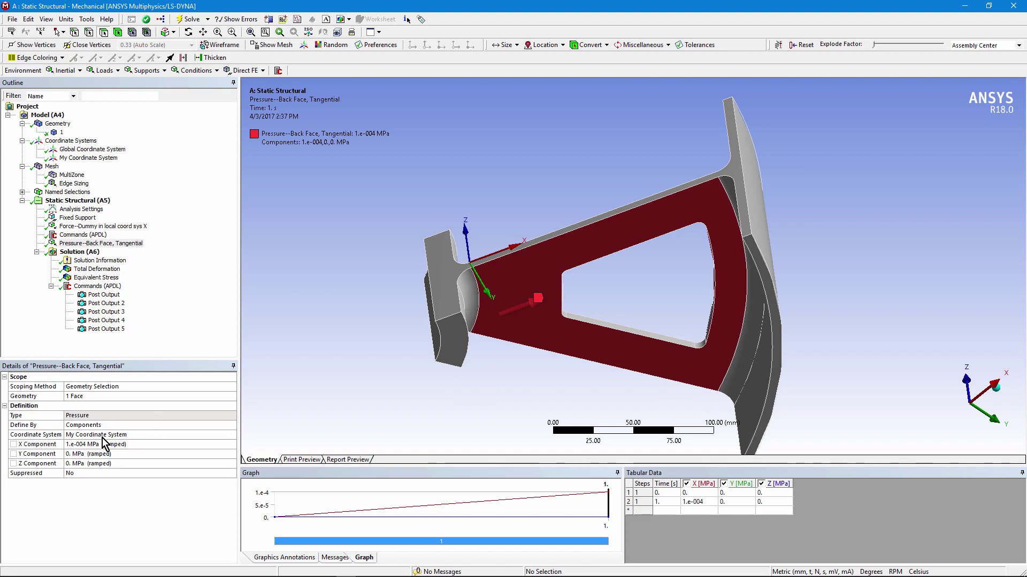
{"action": "left_click", "coordinate": [151, 434]}
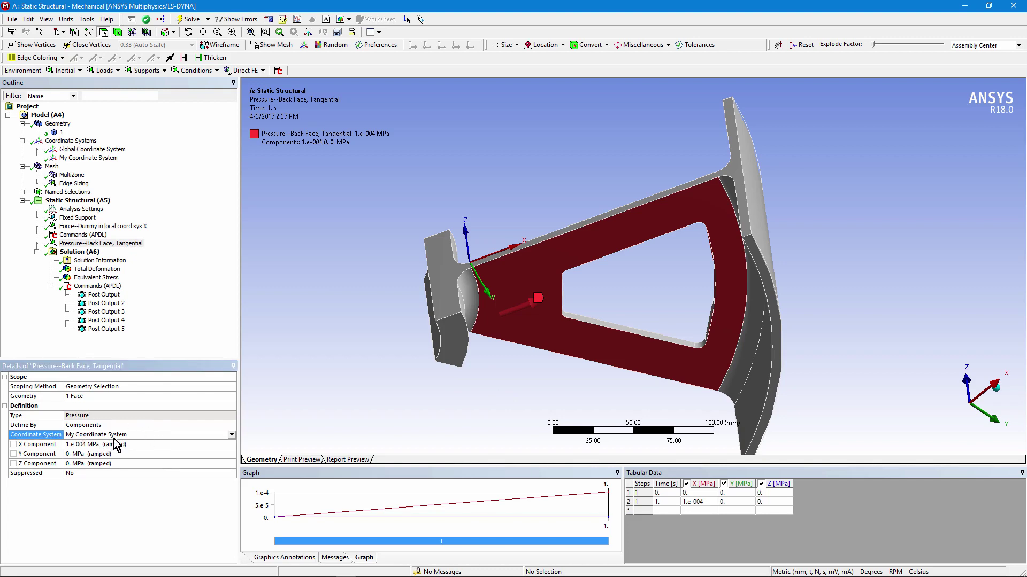
{"action": "left_click", "coordinate": [164, 444]}
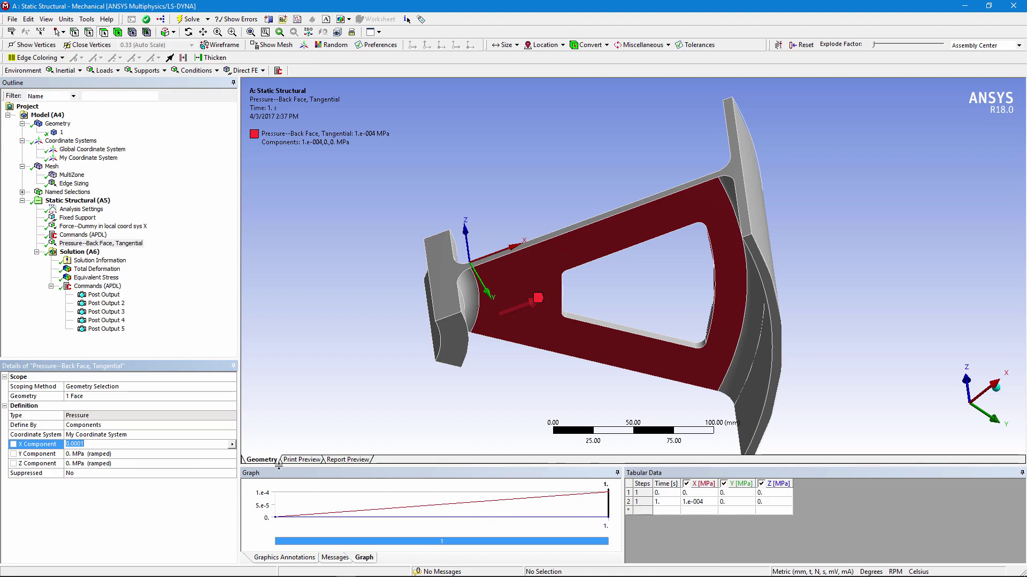
{"action": "left_click", "coordinate": [232, 445]}
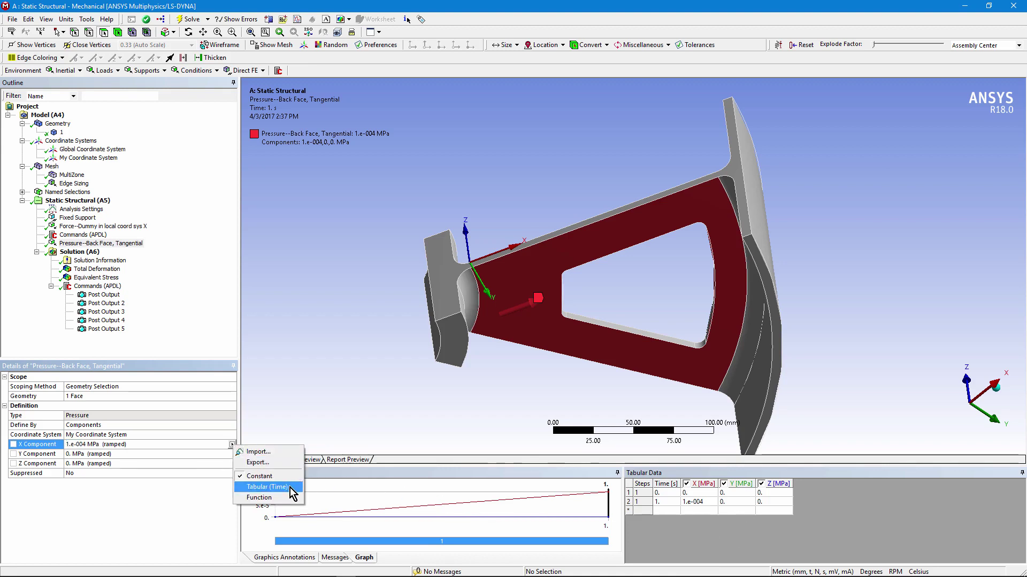
{"action": "left_click", "coordinate": [191, 520]}
{"action": "middle_click_drag", "start_coordinate": [355, 391], "coordinate": [374, 396]}
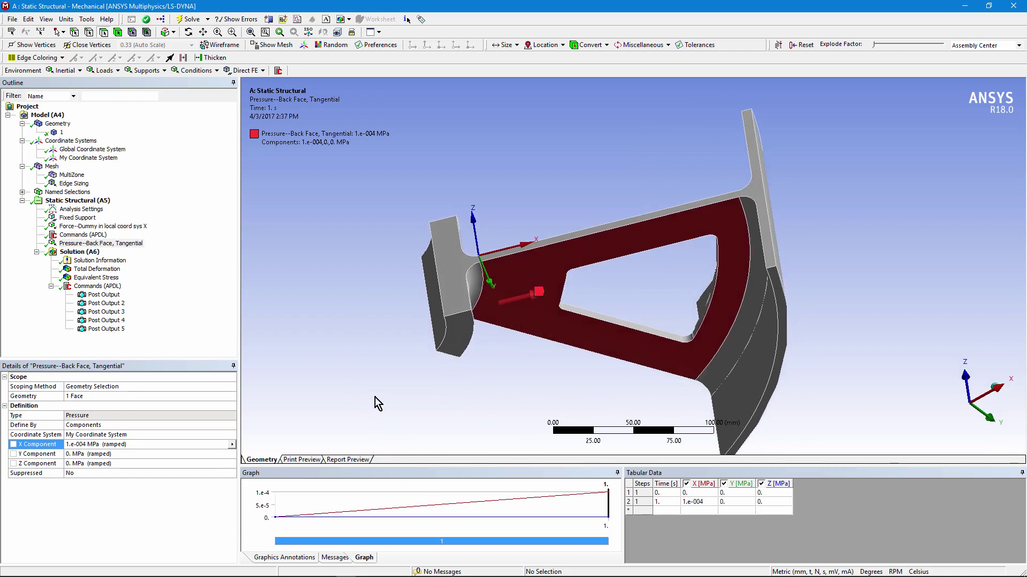
Define the back-face pressure as Normal To the face with a Tabular magnitude
{"action": "left_click", "coordinate": [226, 426]}
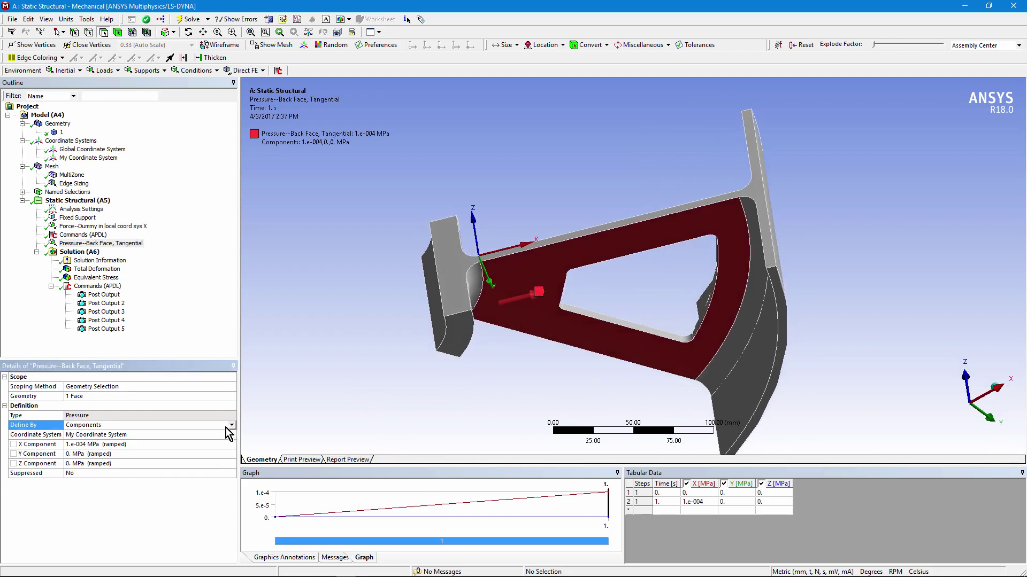
{"action": "left_click", "coordinate": [233, 425]}
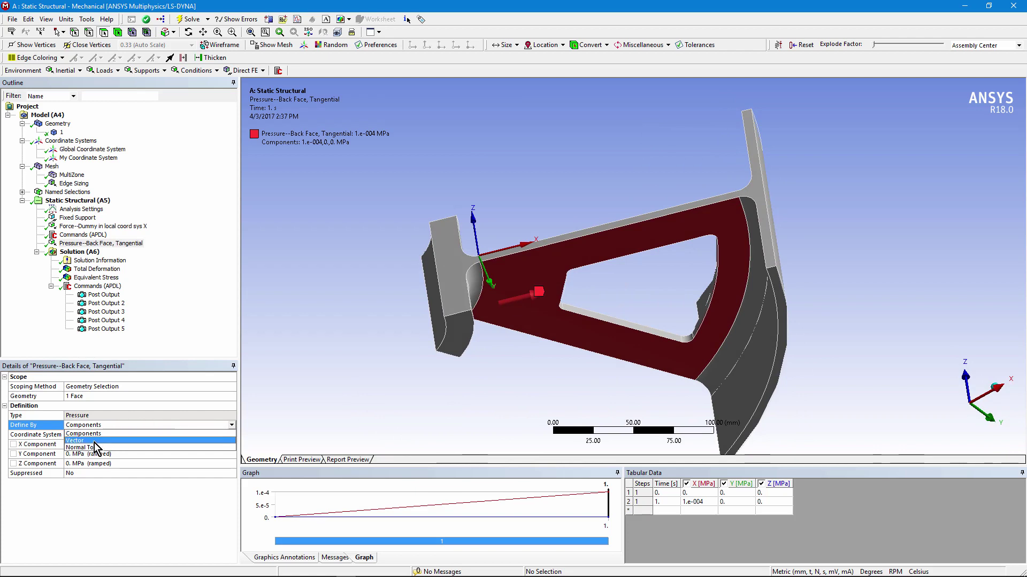
{"action": "left_click", "coordinate": [92, 446]}
{"action": "left_click", "coordinate": [232, 444]}
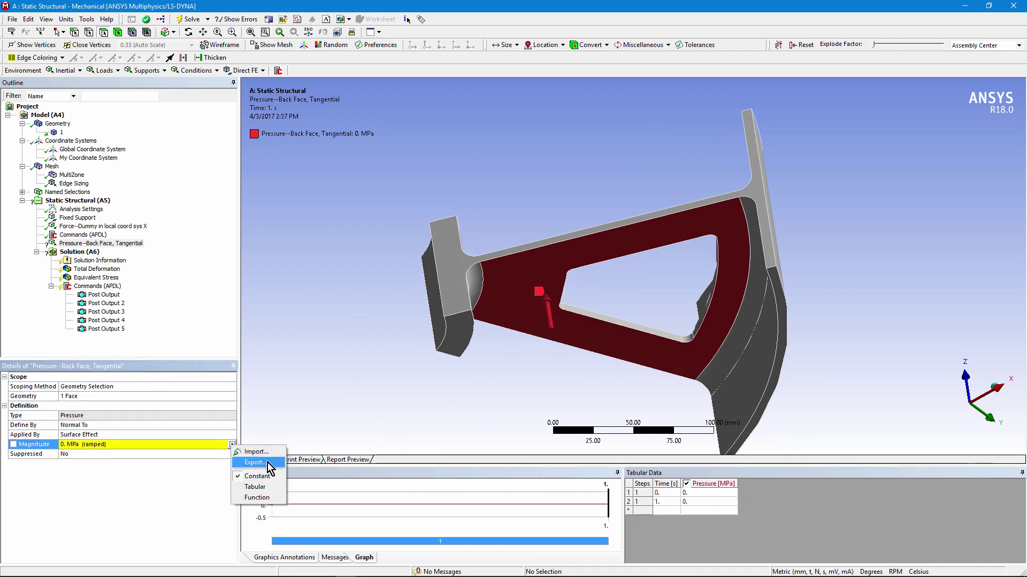
{"action": "left_click", "coordinate": [262, 488]}
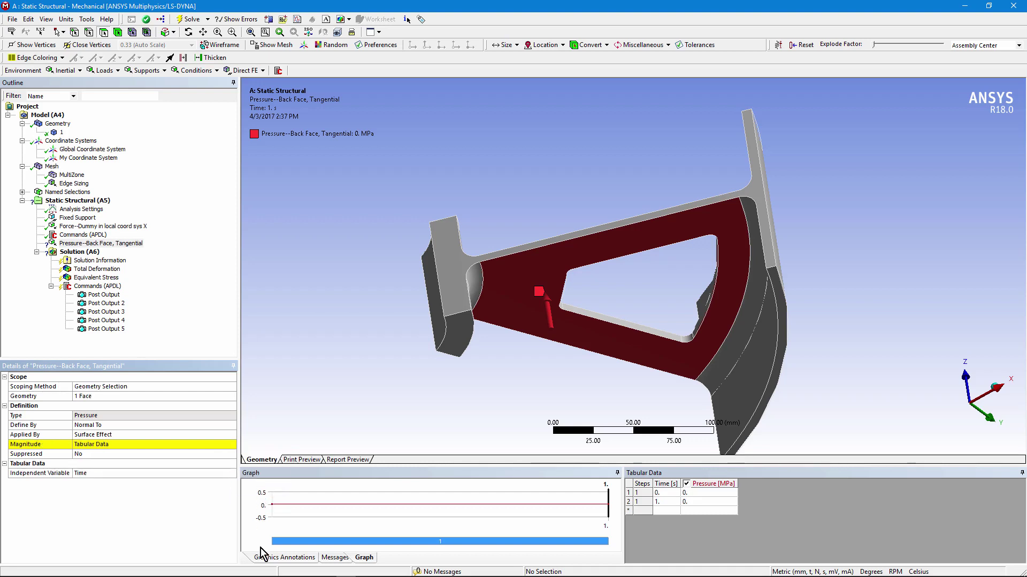
Vary the table along X in My Coordinate System, entering 299 MPa for row 2 at 1000 mm
{"action": "left_click", "coordinate": [150, 475]}
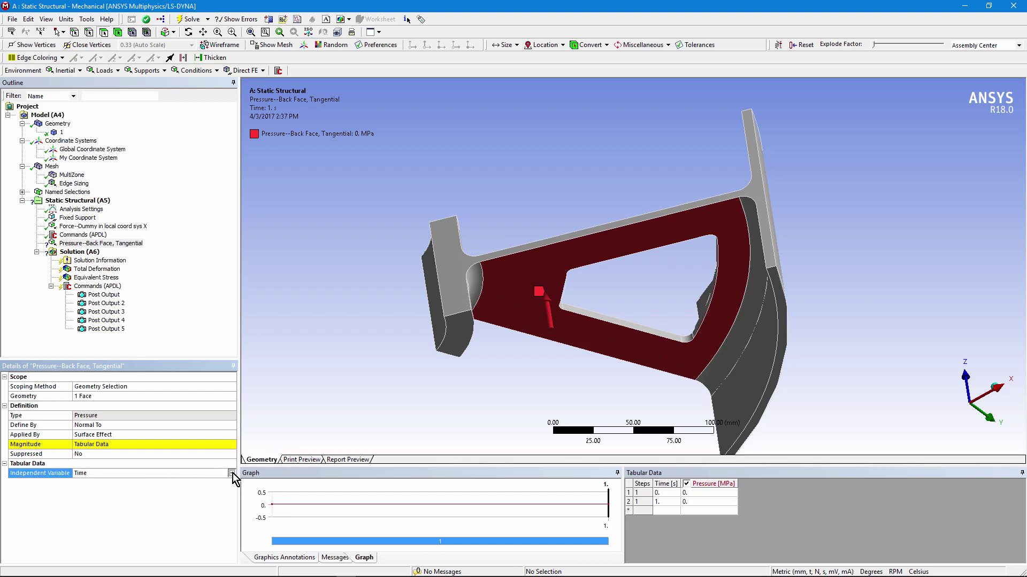
{"action": "left_click", "coordinate": [233, 473]}
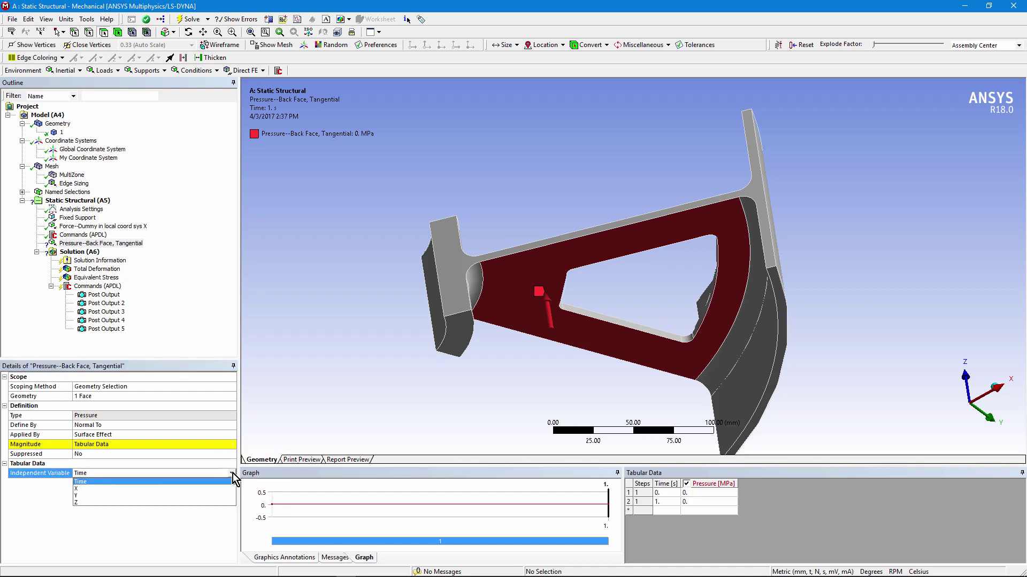
{"action": "left_click", "coordinate": [101, 489]}
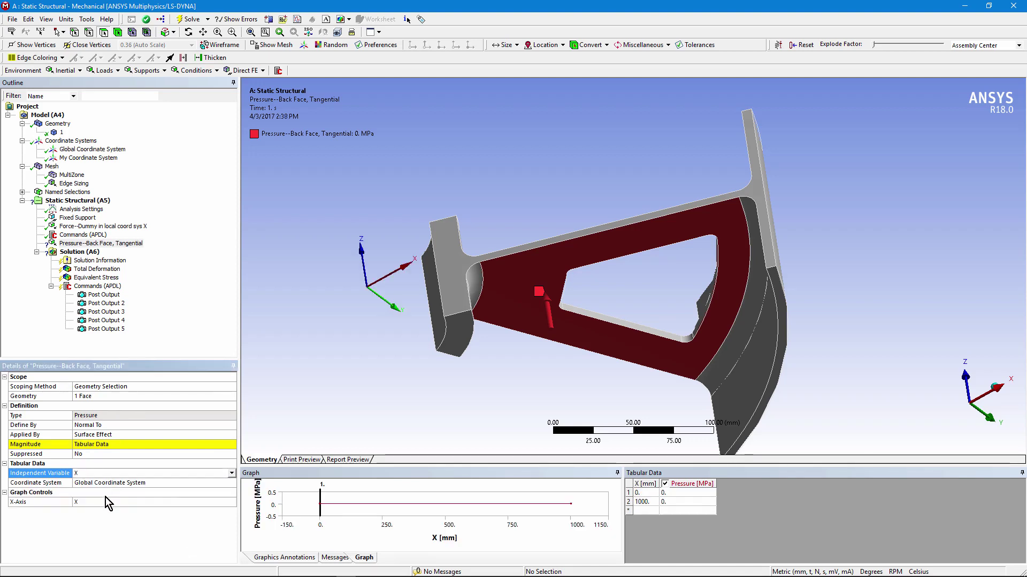
{"action": "left_click", "coordinate": [232, 483]}
{"action": "left_click", "coordinate": [135, 498]}
{"action": "mouse_move", "coordinate": [385, 373]}
{"action": "middle_mouse_down"}
{"action": "mouse_move", "coordinate": [401, 436]}
{"action": "mouse_move", "coordinate": [378, 381]}
{"action": "middle_mouse_up"}
{"action": "left_click", "coordinate": [687, 502]}
{"action": "type", "text": "299"}
{"action": "key", "text": "Return"}
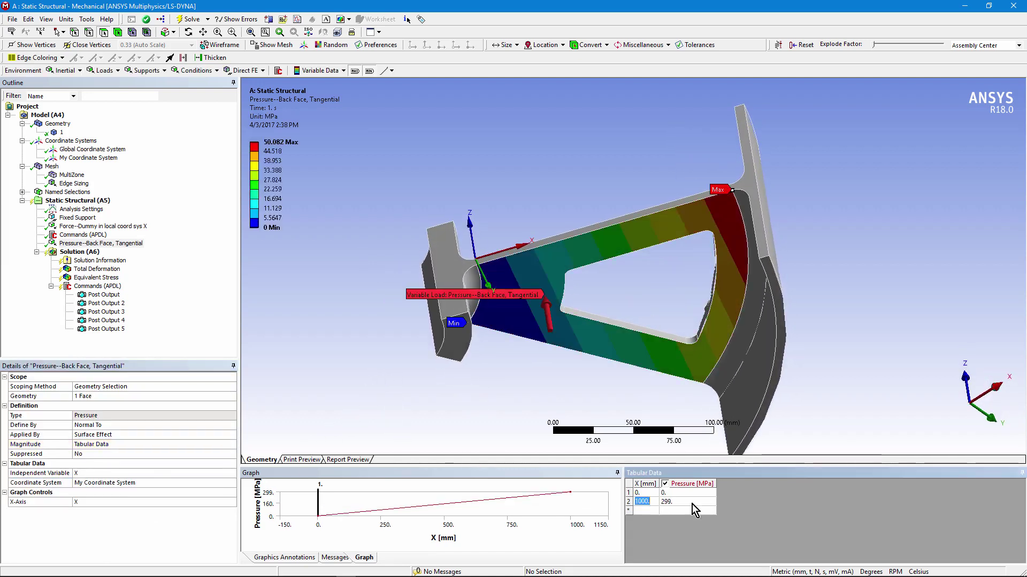
{"action": "middle_click_drag", "start_coordinate": [685, 328], "coordinate": [682, 305]}
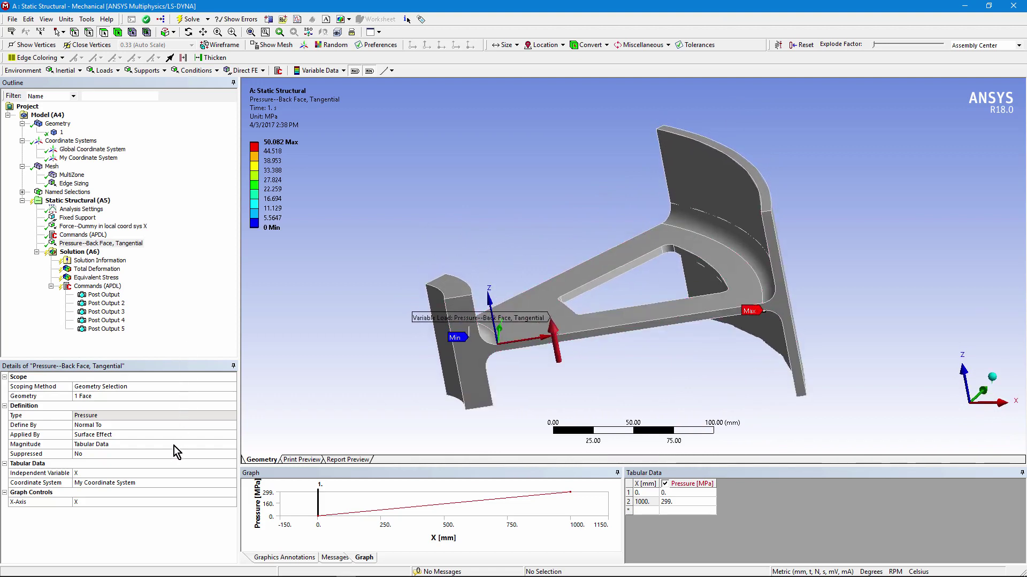
Switch the pressure's Define By back to Components, leaving all components at 0 MPa
{"action": "left_click", "coordinate": [220, 428]}
{"action": "left_click", "coordinate": [232, 426]}
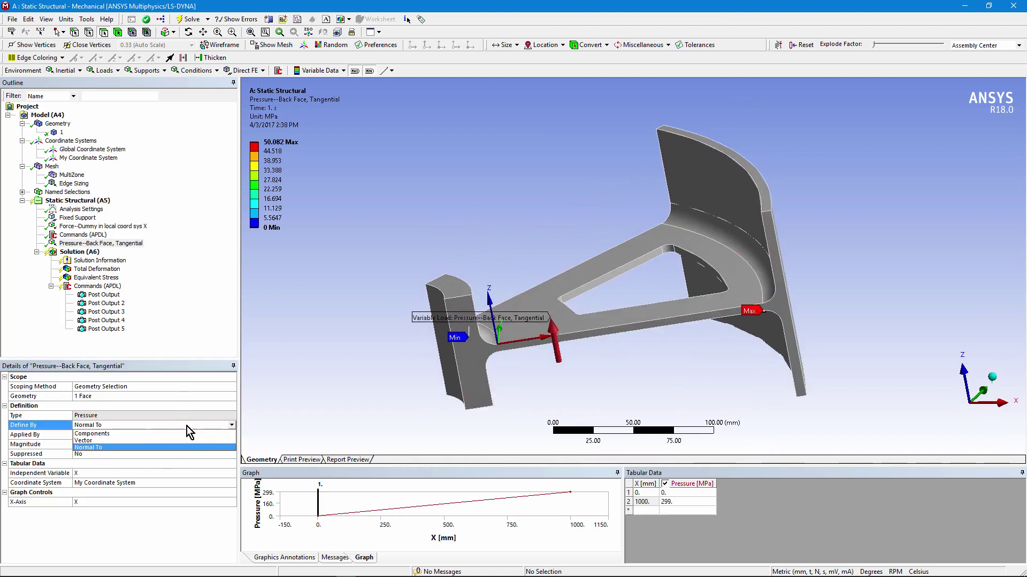
{"action": "left_click", "coordinate": [114, 435]}
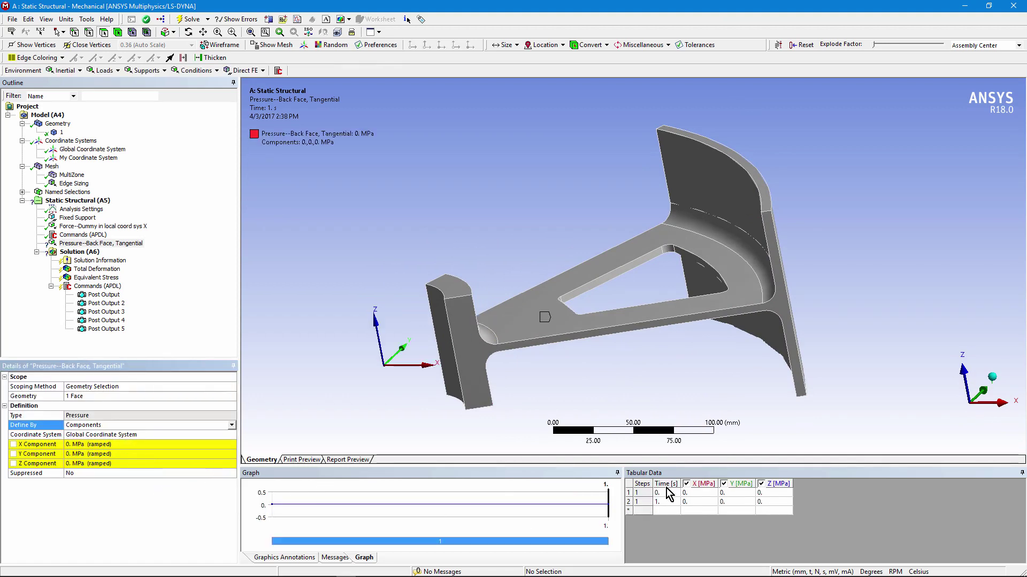
{"action": "left_click", "coordinate": [232, 454]}
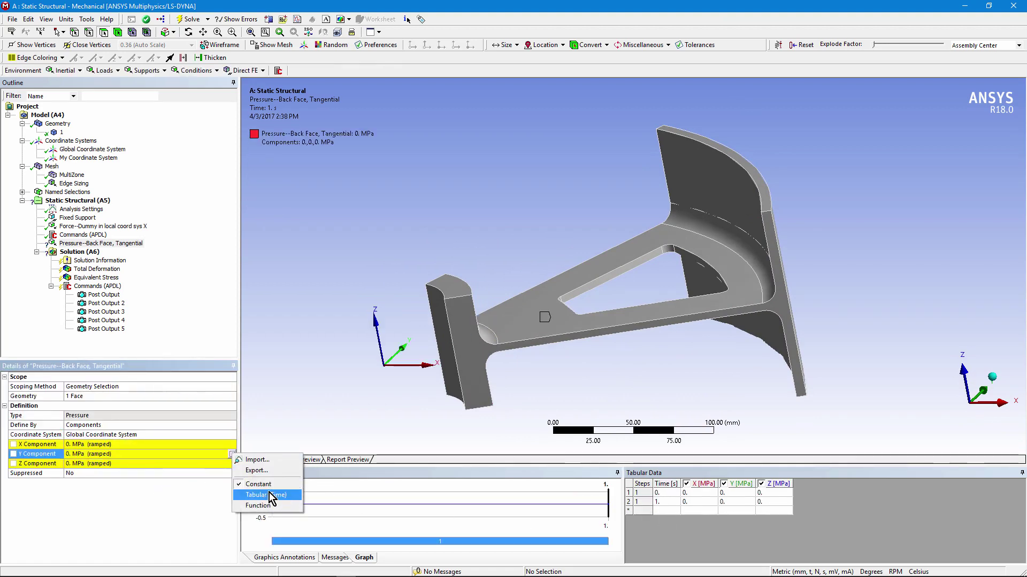
Request deletion of the tangential back-face pressure load from the Outline
{"action": "left_click", "coordinate": [101, 243]}
{"action": "right_click", "coordinate": [112, 243]}
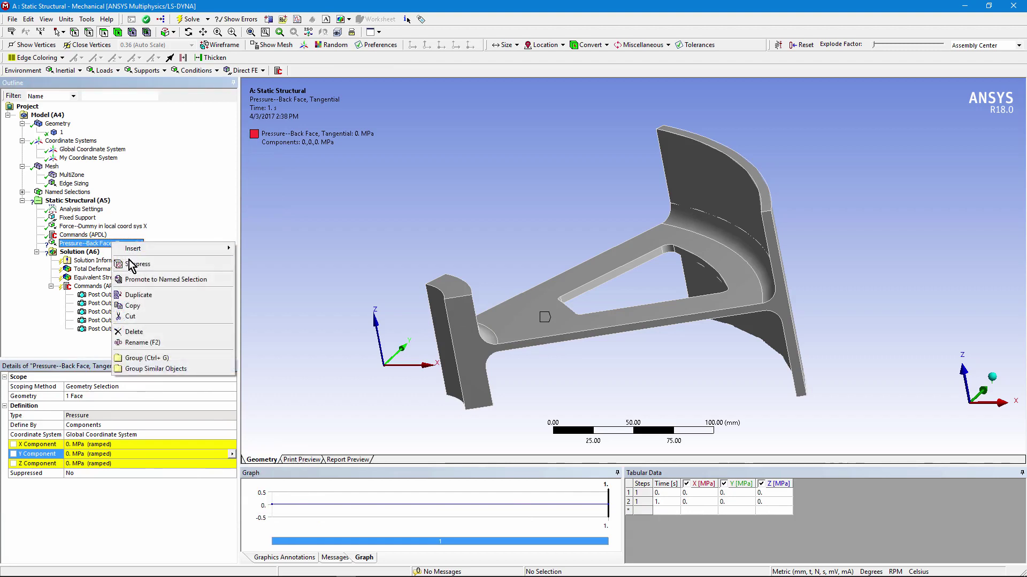
{"action": "left_click", "coordinate": [134, 332]}
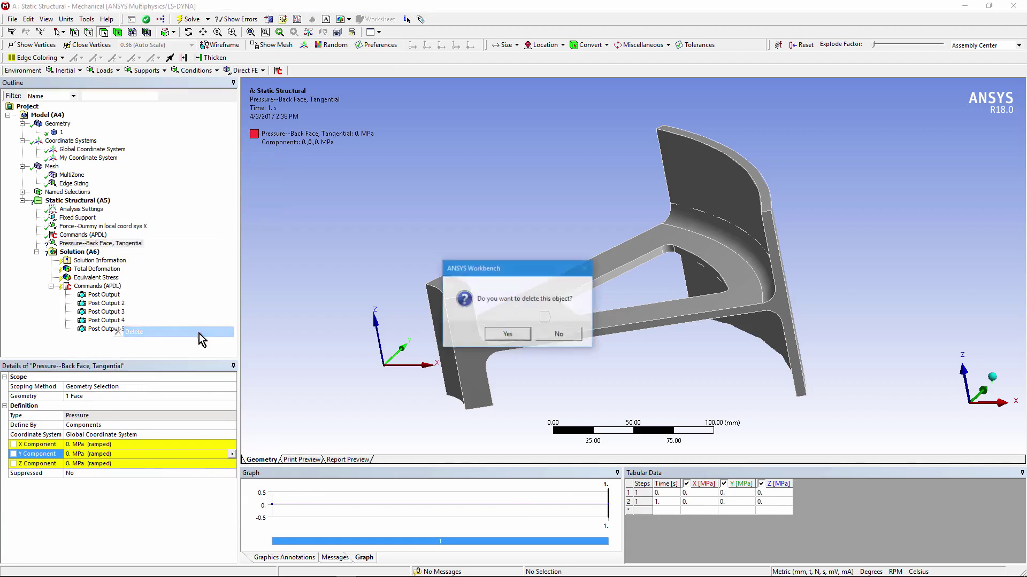
Confirm deleting the pressure load, then review the Commands (APDL) and Force--Dummy details
{"action": "left_click", "coordinate": [500, 336]}
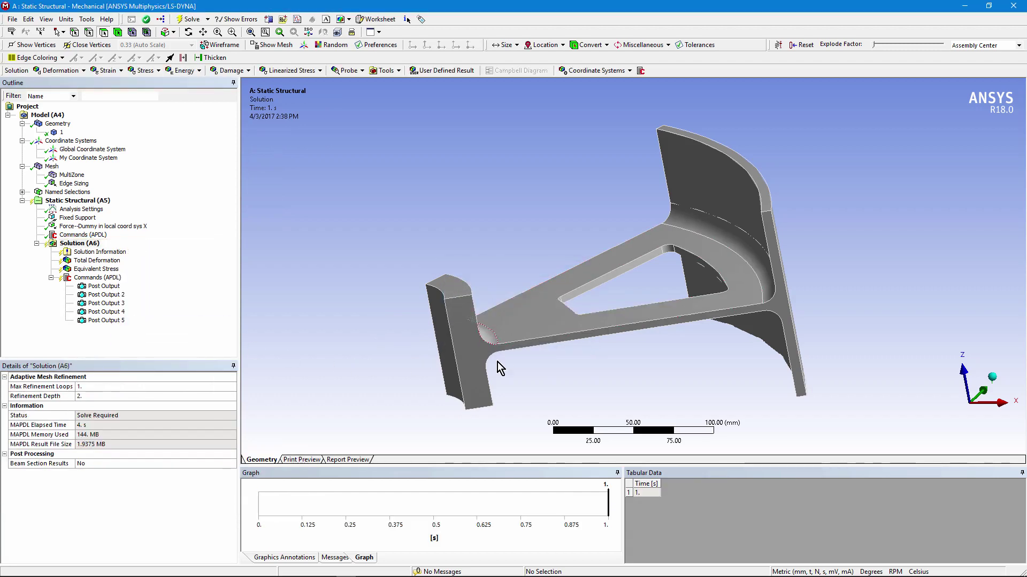
{"action": "left_click", "coordinate": [83, 235]}
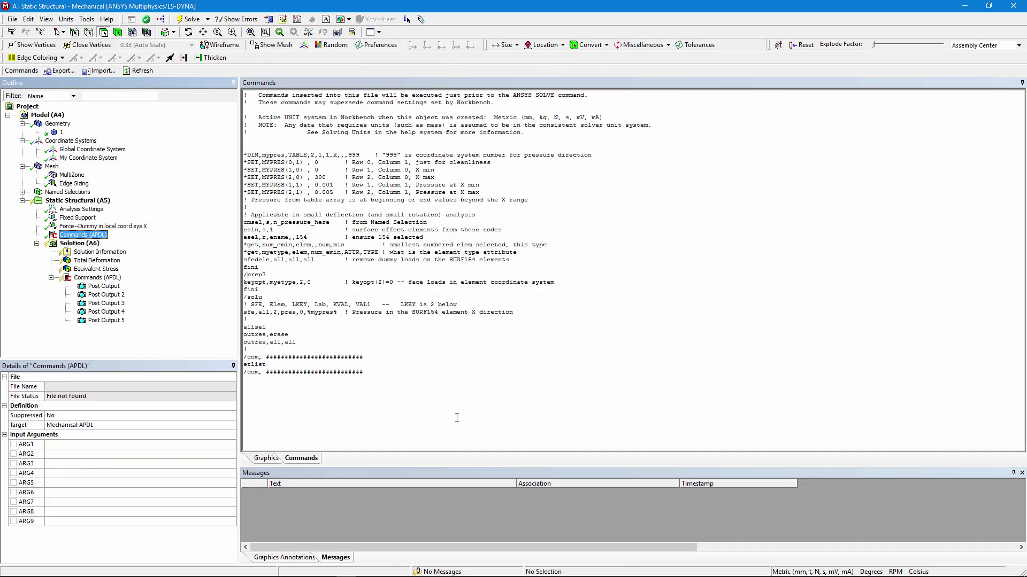
{"action": "left_click", "coordinate": [96, 226]}
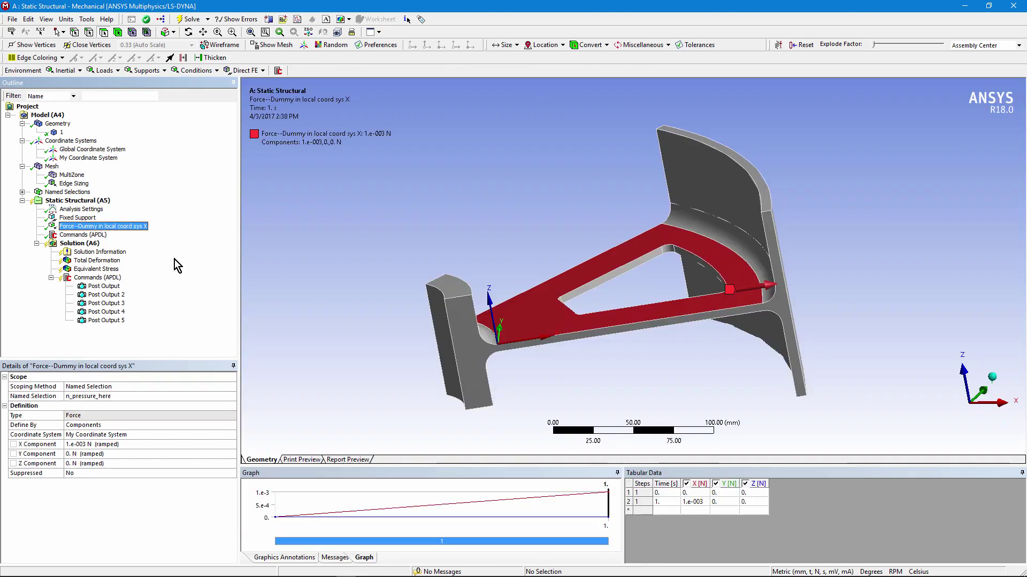
{"action": "mouse_move", "coordinate": [576, 373]}
{"action": "middle_mouse_down"}
{"action": "mouse_move", "coordinate": [593, 397]}
{"action": "mouse_move", "coordinate": [577, 369]}
{"action": "middle_mouse_up"}
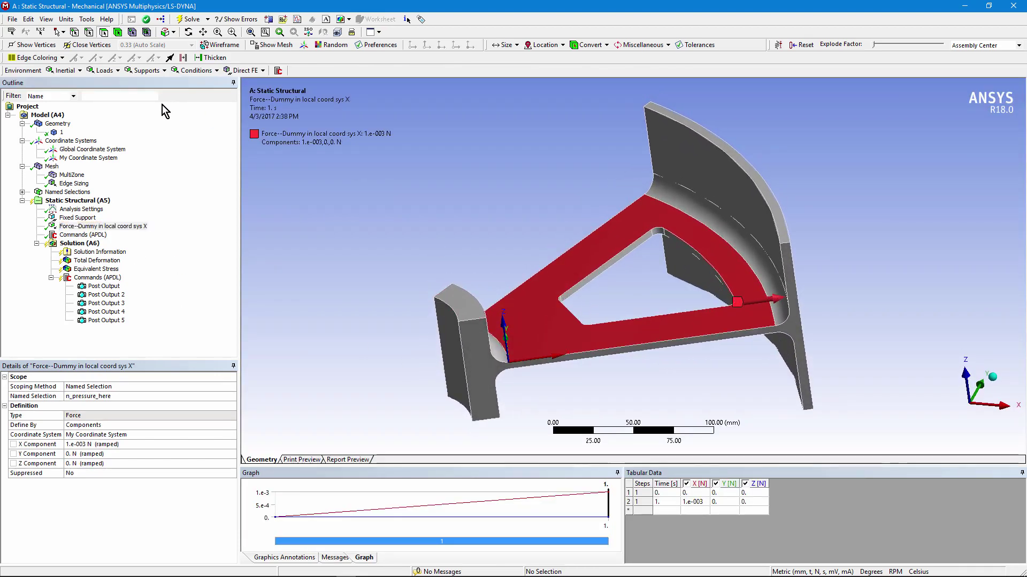
Display My Coordinate System's definition and orbit the model around the local axes
{"action": "left_click", "coordinate": [88, 157]}
{"action": "middle_click_drag", "start_coordinate": [419, 206], "coordinate": [397, 213]}
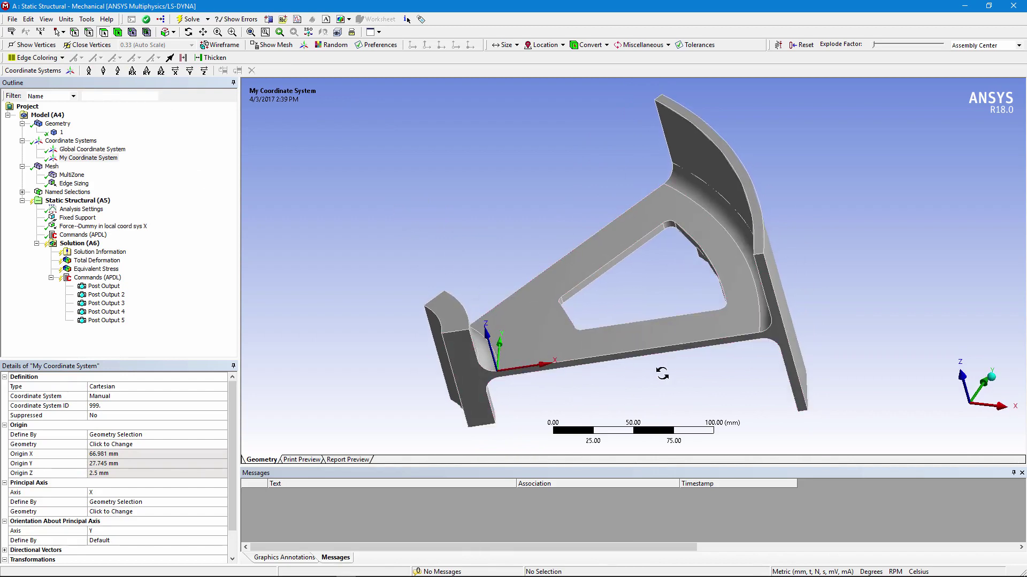
{"action": "middle_click_drag", "start_coordinate": [667, 369], "coordinate": [694, 377]}
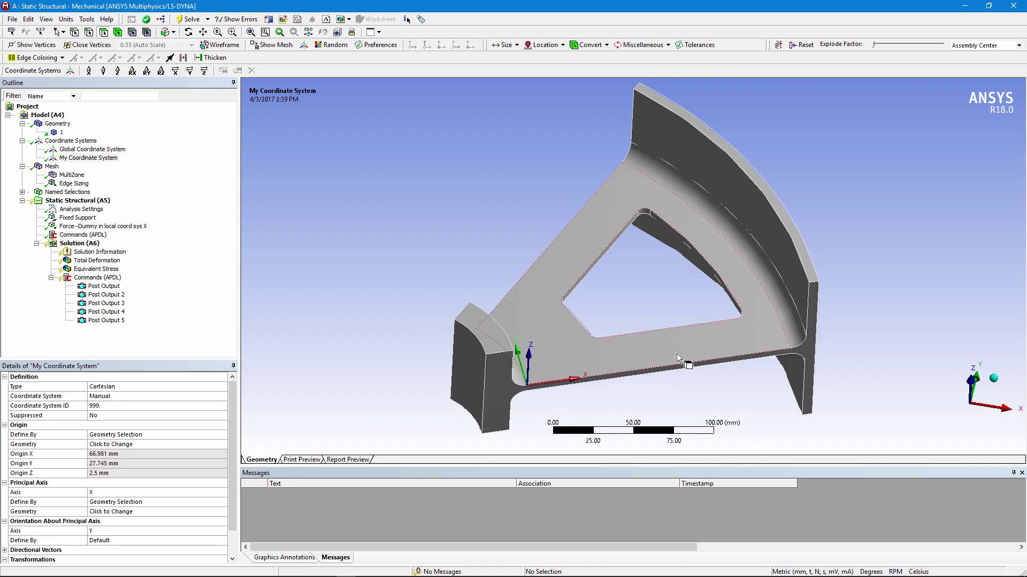
{"action": "middle_click_drag", "start_coordinate": [675, 410], "coordinate": [648, 394]}
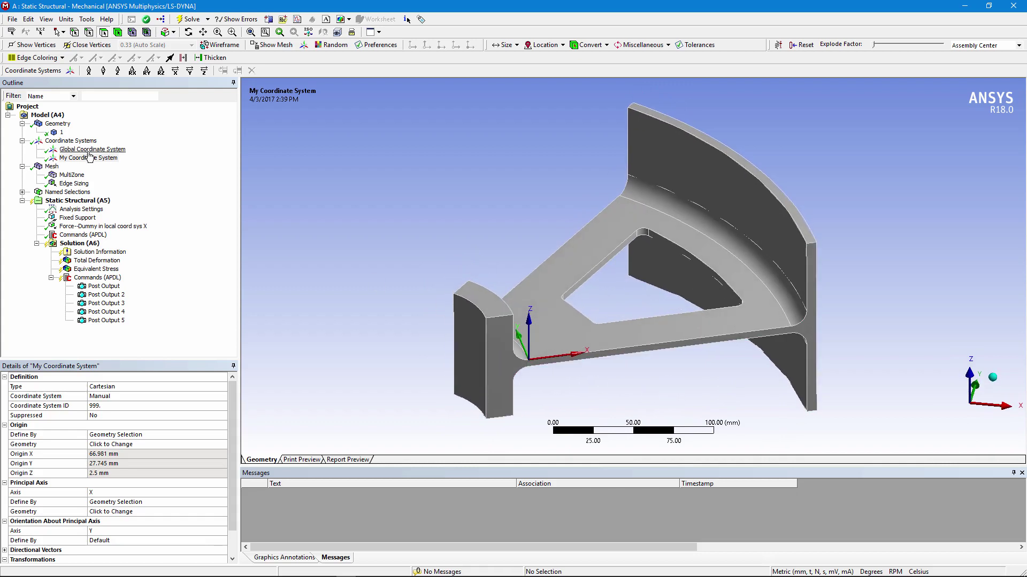
Check the dummy force: Components in My Coordinate System, X Component 1.e-003 N on n_pressure_here
{"action": "left_click", "coordinate": [78, 217]}
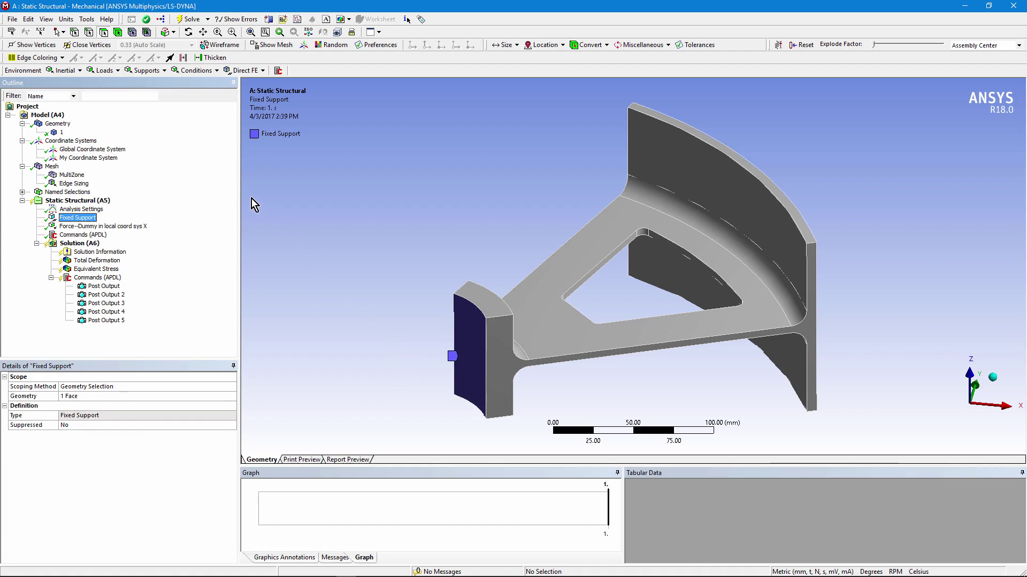
{"action": "left_click", "coordinate": [107, 227]}
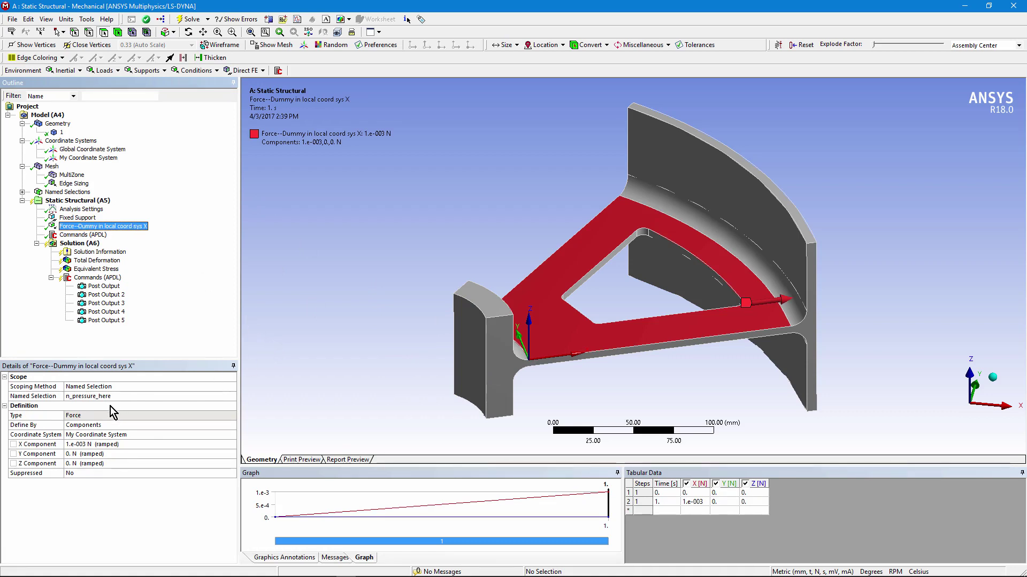
{"action": "left_click", "coordinate": [145, 428]}
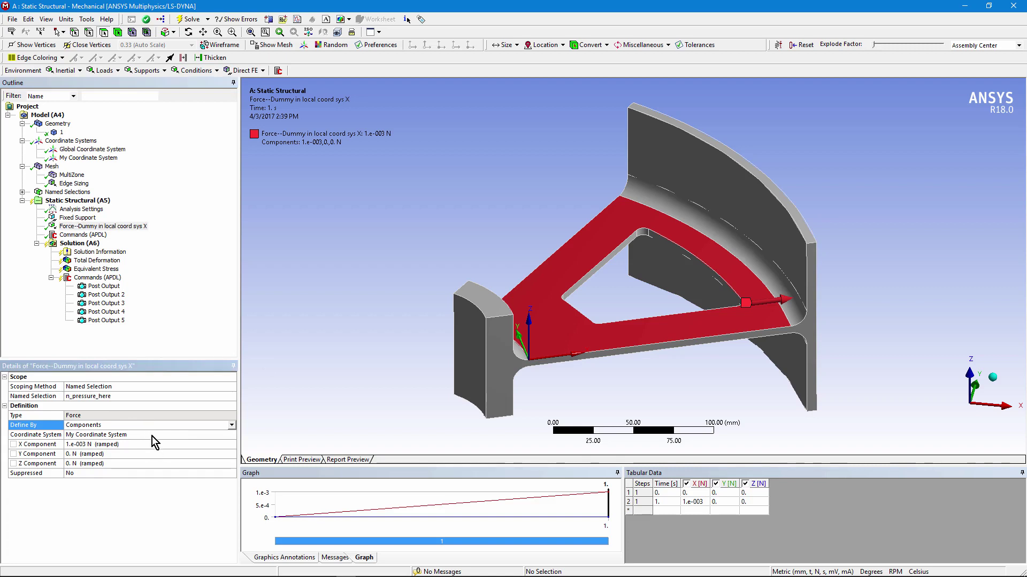
{"action": "left_click", "coordinate": [152, 436]}
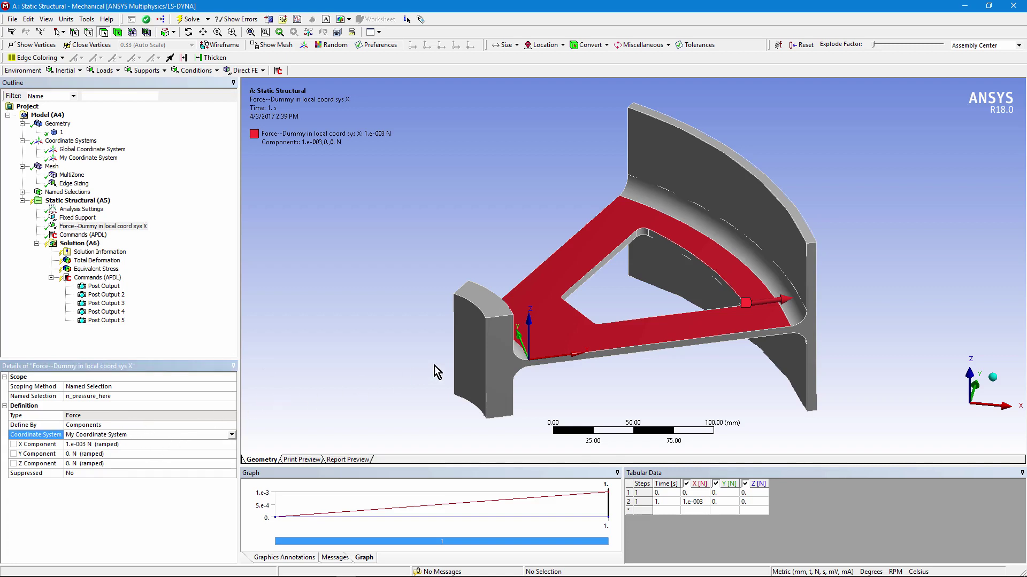
{"action": "left_click", "coordinate": [133, 443]}
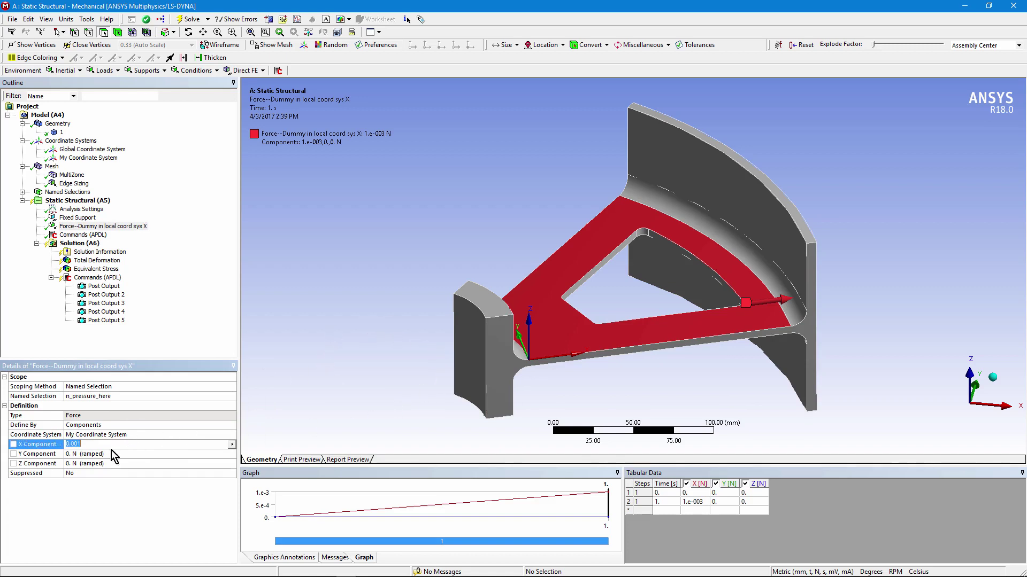
{"action": "middle_click_drag", "start_coordinate": [402, 327], "coordinate": [675, 388]}
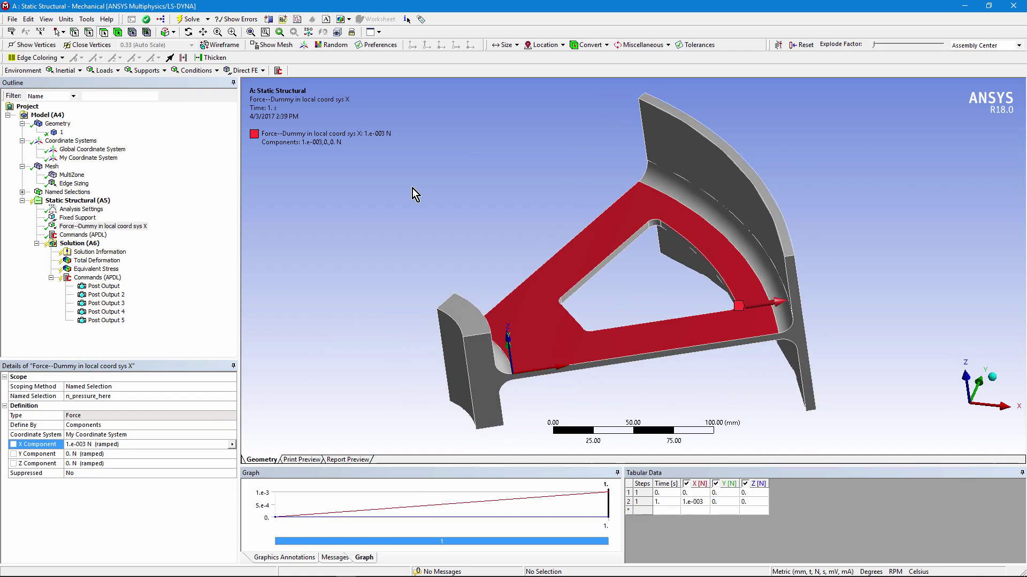
{"action": "middle_click_drag", "start_coordinate": [422, 188], "coordinate": [449, 188]}
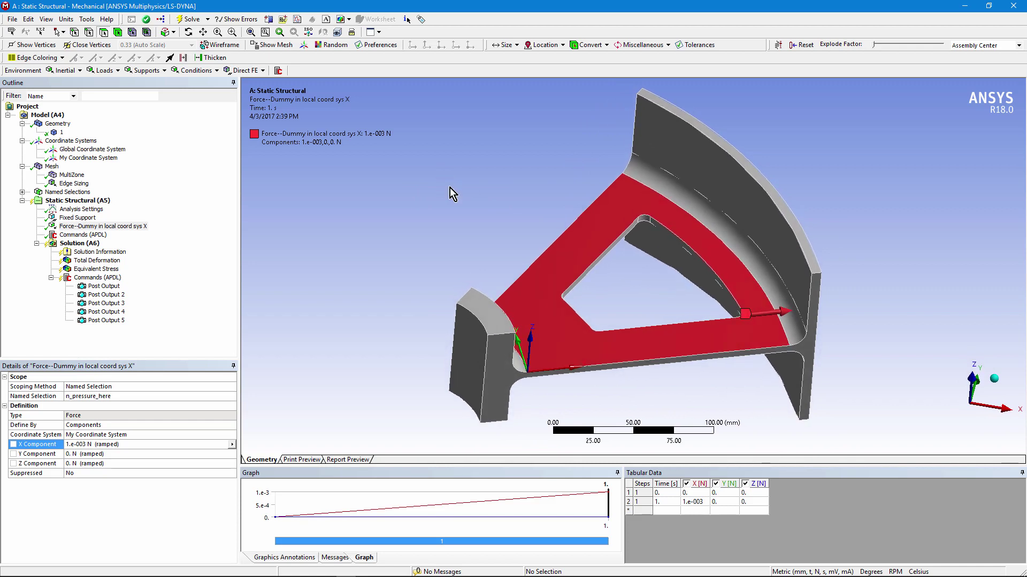
{"action": "middle_click_drag", "start_coordinate": [449, 187], "coordinate": [615, 278]}
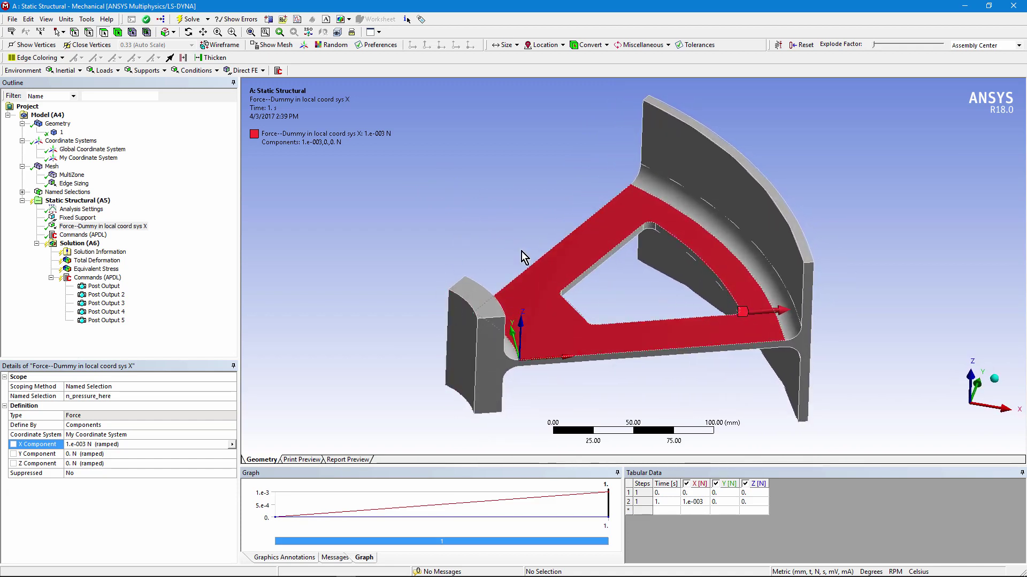
Review the APDL snippet's *DIM pressure table, coordinate system 999 and MYPRES entries, then show My Coordinate System
{"action": "left_click", "coordinate": [80, 236]}
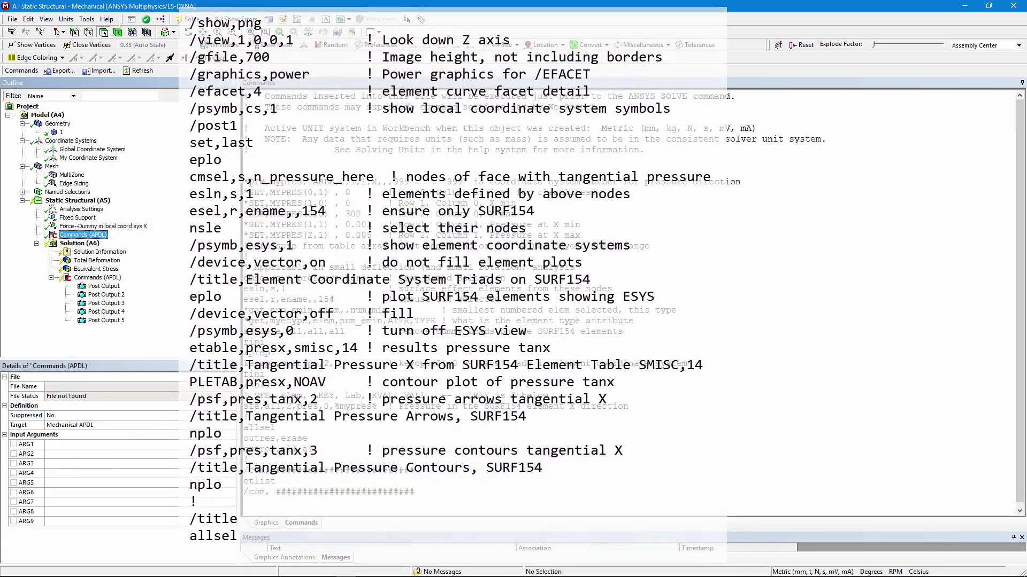
{"action": "left_click_drag", "start_coordinate": [248, 182], "coordinate": [723, 248]}
{"action": "left_click", "coordinate": [463, 203]}
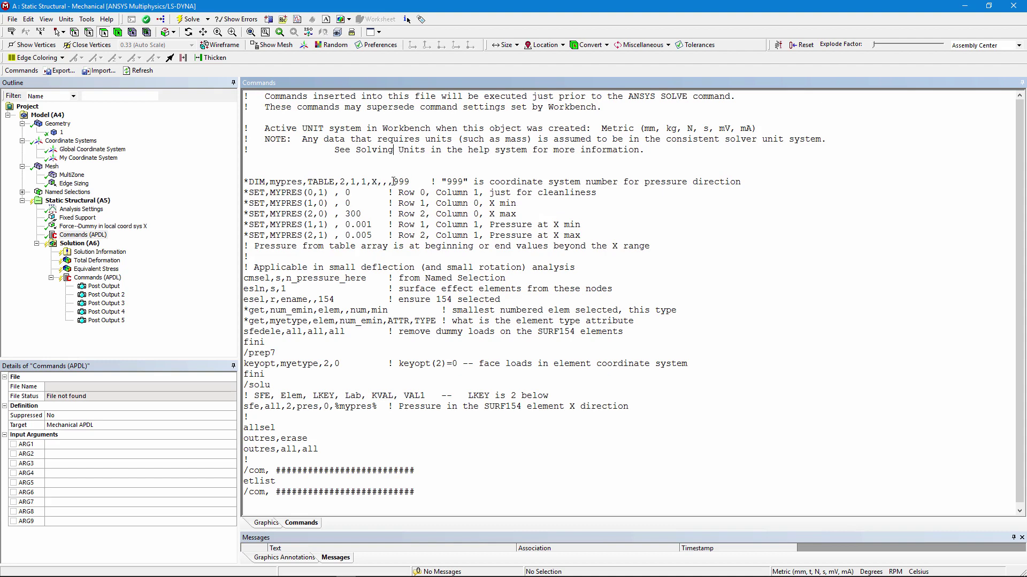
{"action": "left_click_drag", "start_coordinate": [395, 182], "coordinate": [412, 181]}
{"action": "left_click_drag", "start_coordinate": [286, 193], "coordinate": [377, 235]}
{"action": "left_click", "coordinate": [684, 244]}
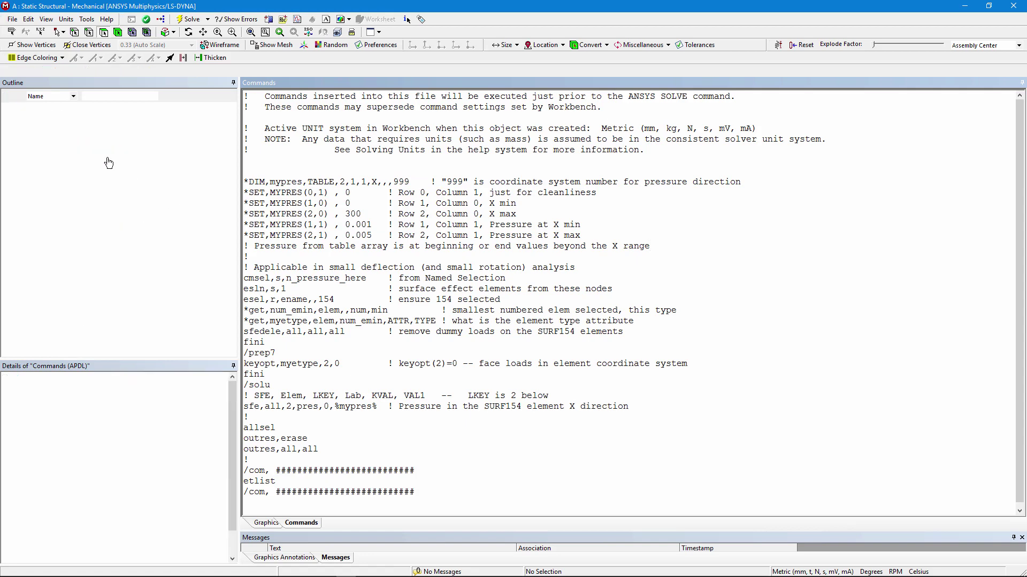
{"action": "left_click", "coordinate": [109, 159]}
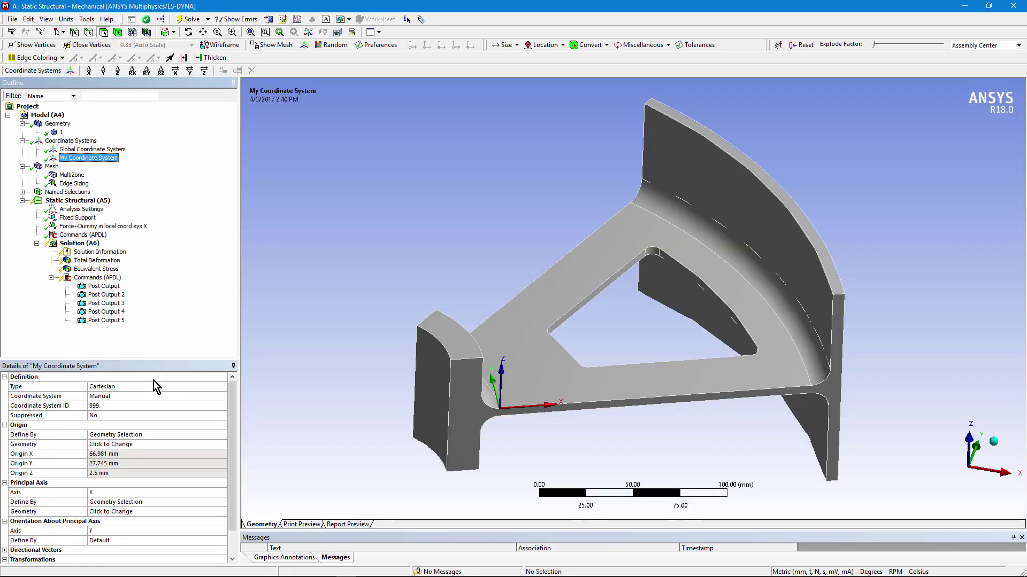
{"action": "left_click", "coordinate": [128, 397]}
{"action": "left_click", "coordinate": [133, 406]}
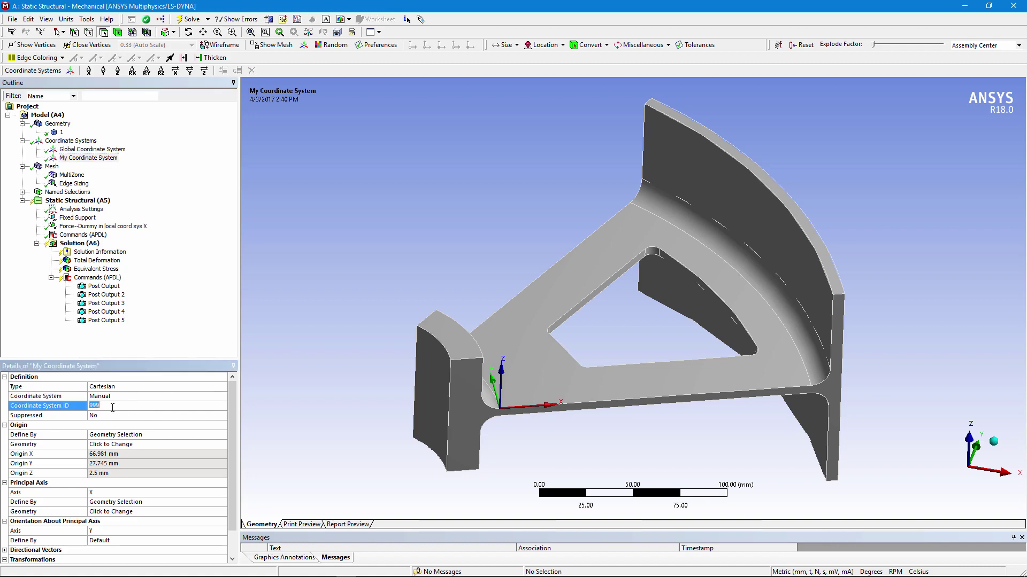
{"action": "left_click", "coordinate": [154, 427]}
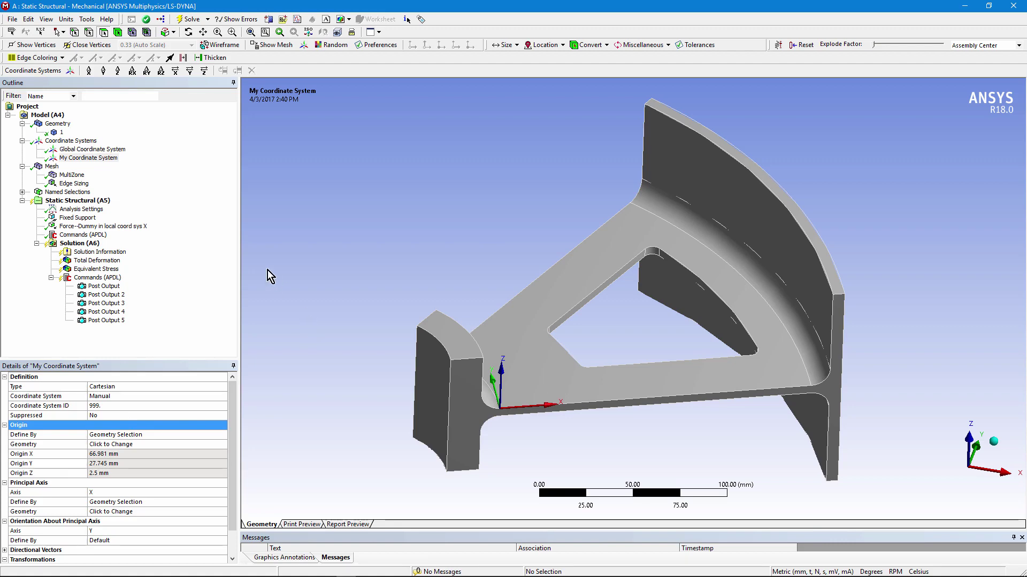
Zoom the APDL snippet and highlight the MYPRES X rows running from 0 to 300
{"action": "left_click", "coordinate": [85, 235]}
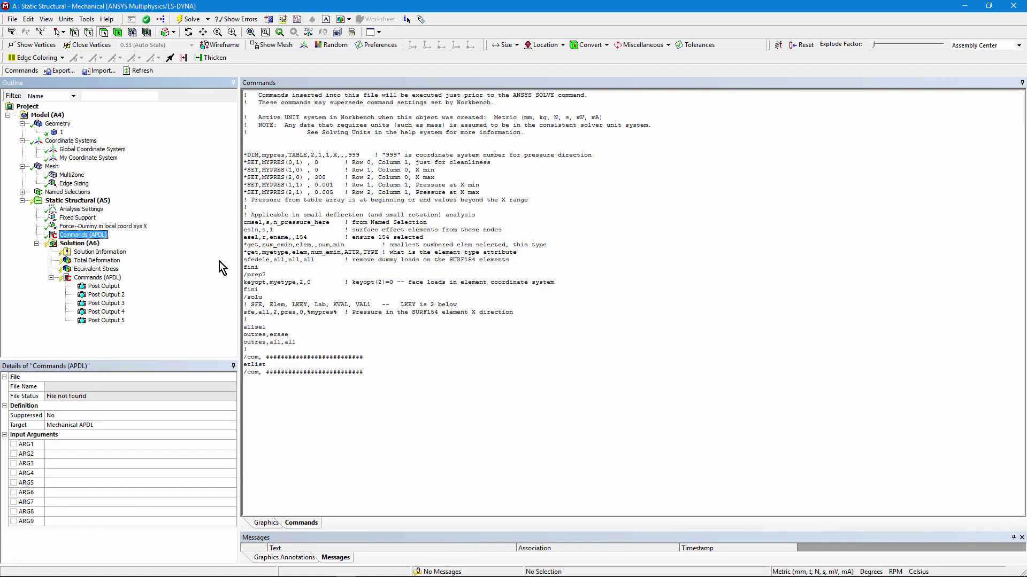
{"action": "scroll", "coordinate": [431, 366], "scroll_direction": "up", "scroll_amount": 5, "text": "ctrl"}
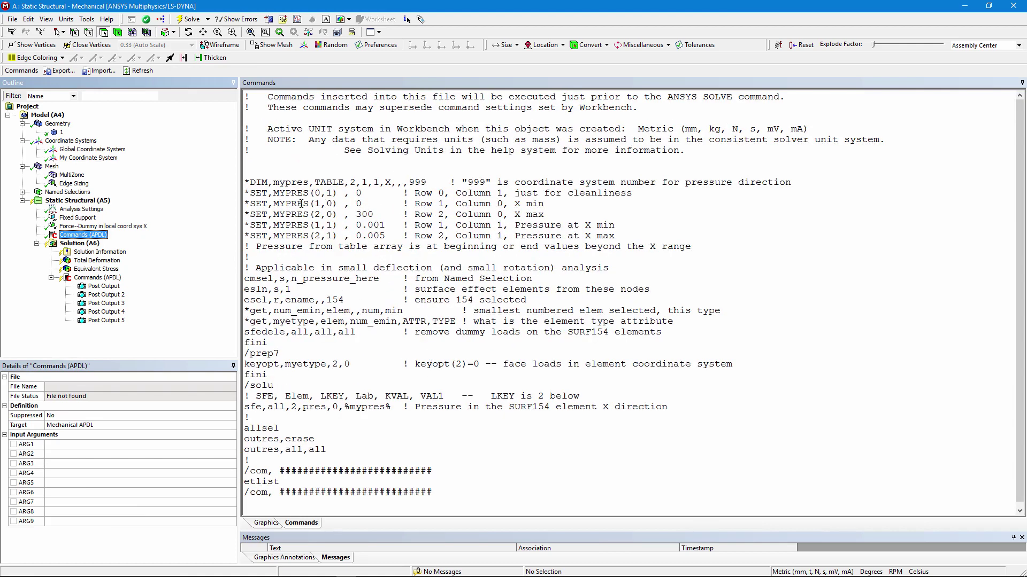
{"action": "left_click_drag", "start_coordinate": [292, 203], "coordinate": [549, 215]}
{"action": "left_click", "coordinate": [555, 215]}
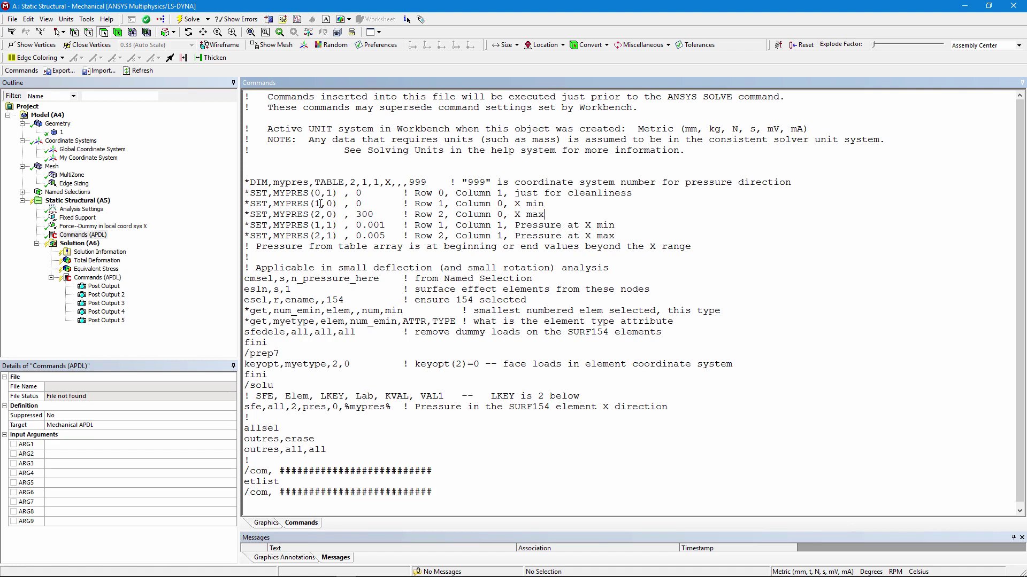
Highlight the pressure values 0.001 to 0.005 and check the active unit system
{"action": "left_click_drag", "start_coordinate": [320, 204], "coordinate": [475, 234]}
{"action": "left_click", "coordinate": [562, 214]}
{"action": "left_click", "coordinate": [67, 20]}
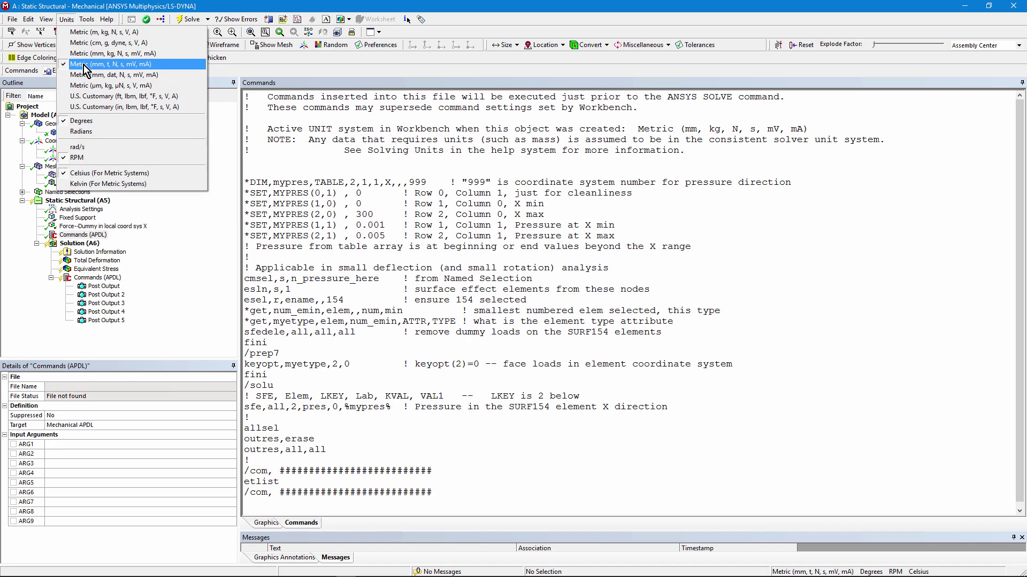
{"action": "left_click", "coordinate": [172, 344]}
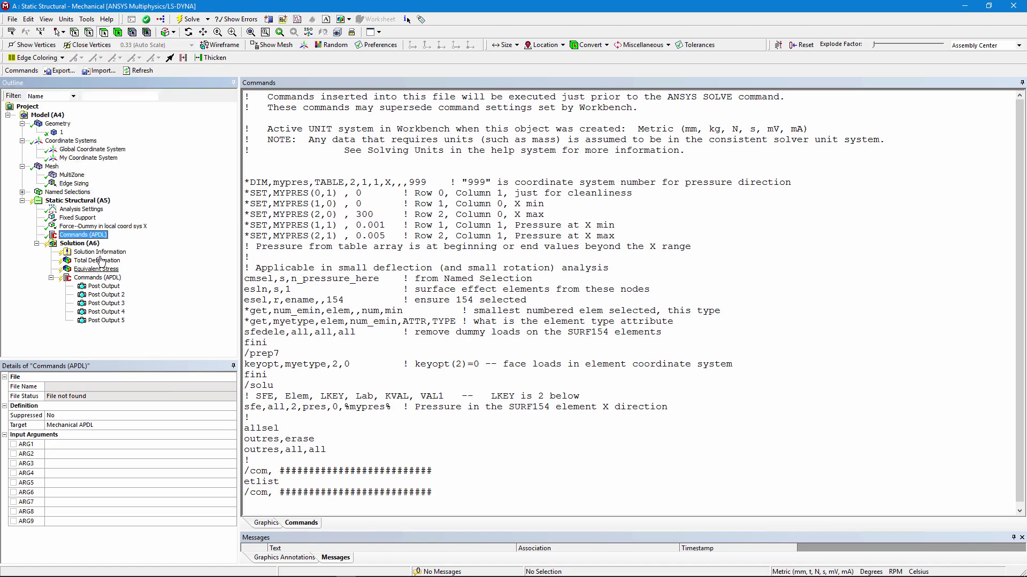
Open Analysis Settings and expand Analysis Data Management to the Solver Units setting
{"action": "left_click", "coordinate": [86, 210]}
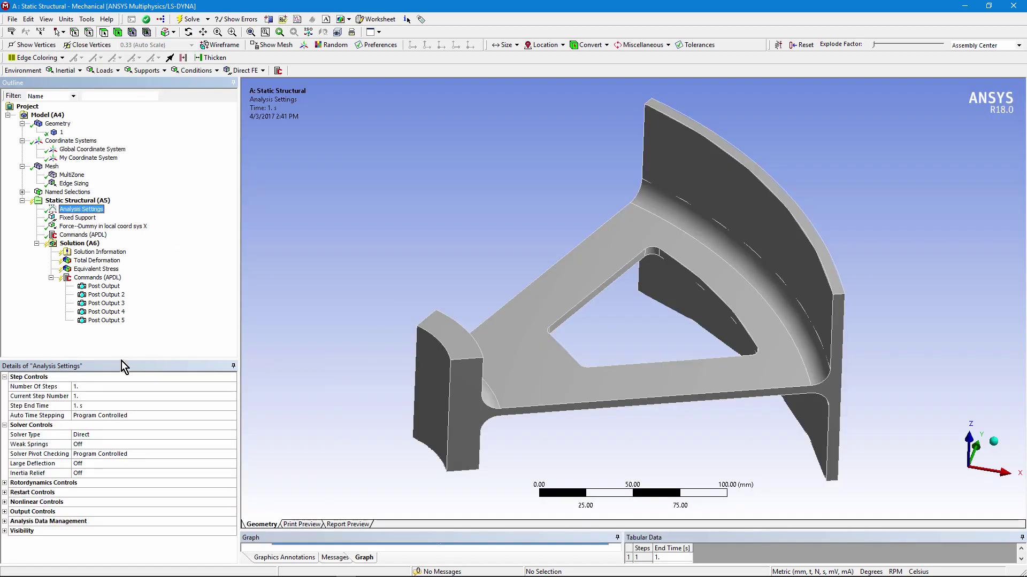
{"action": "left_click_drag", "start_coordinate": [129, 297], "coordinate": [132, 249]}
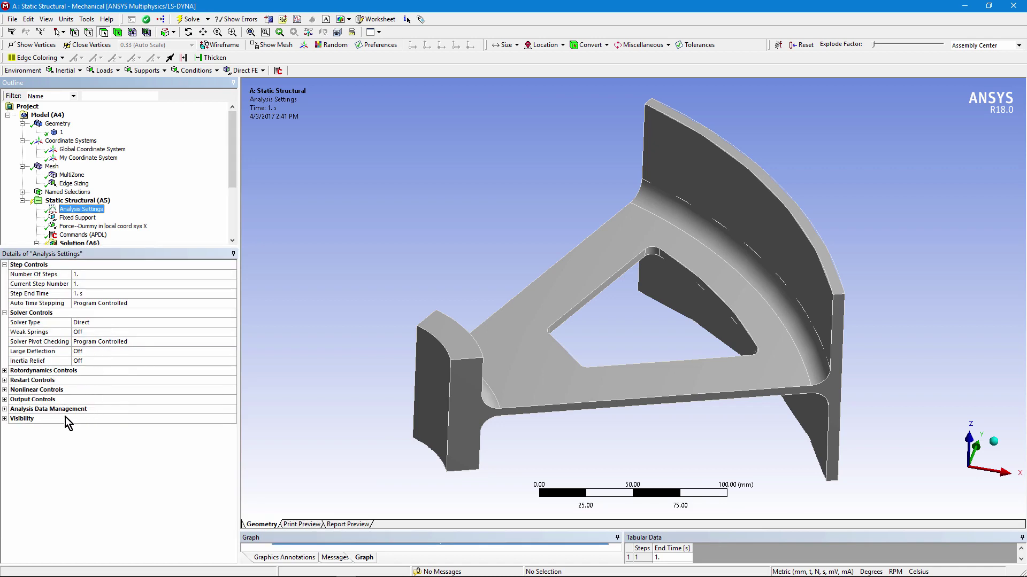
{"action": "left_click", "coordinate": [4, 410]}
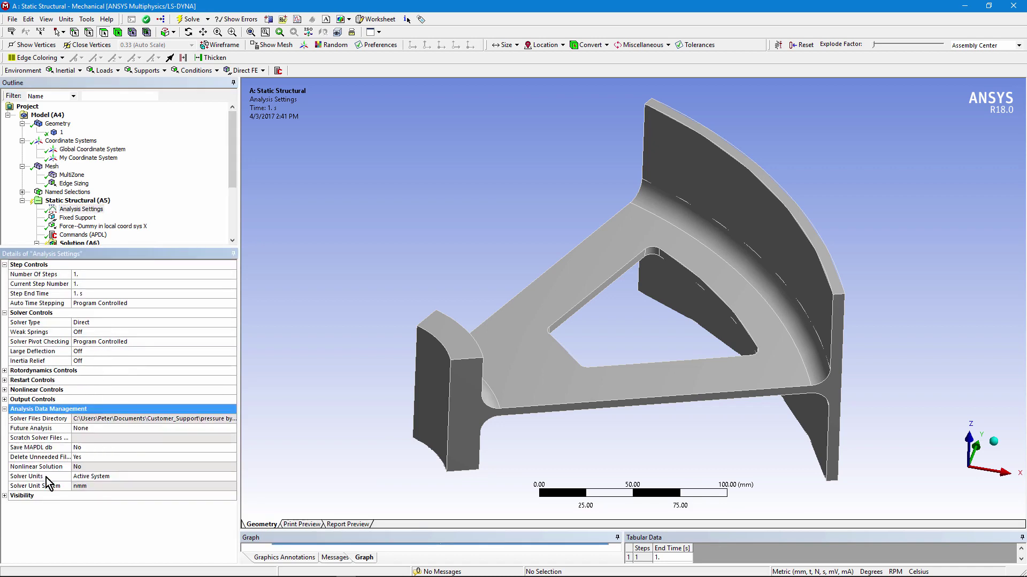
{"action": "left_click", "coordinate": [136, 477]}
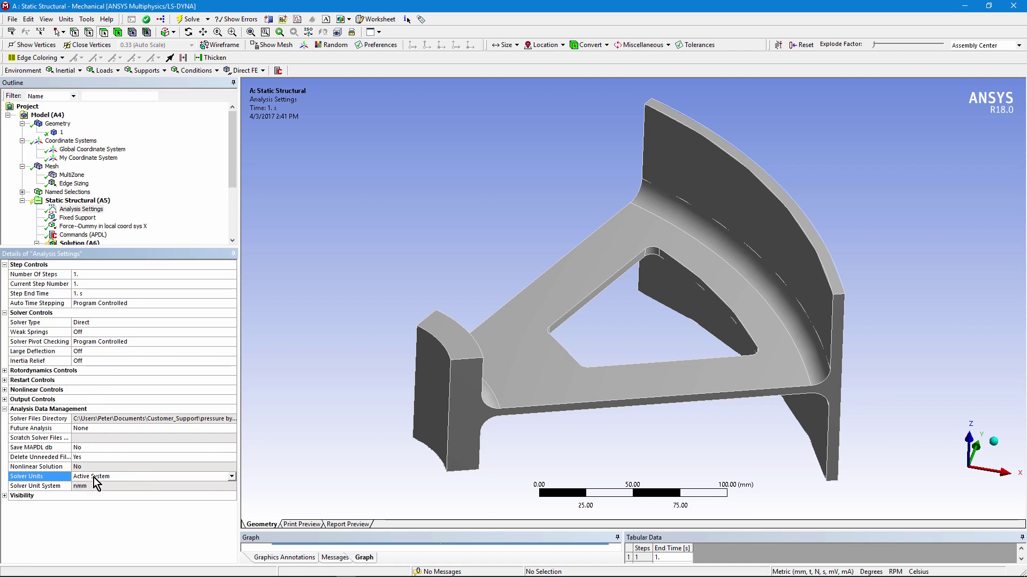
Try Manual solver units, then set Solver Units back to Active System
{"action": "left_click", "coordinate": [67, 20]}
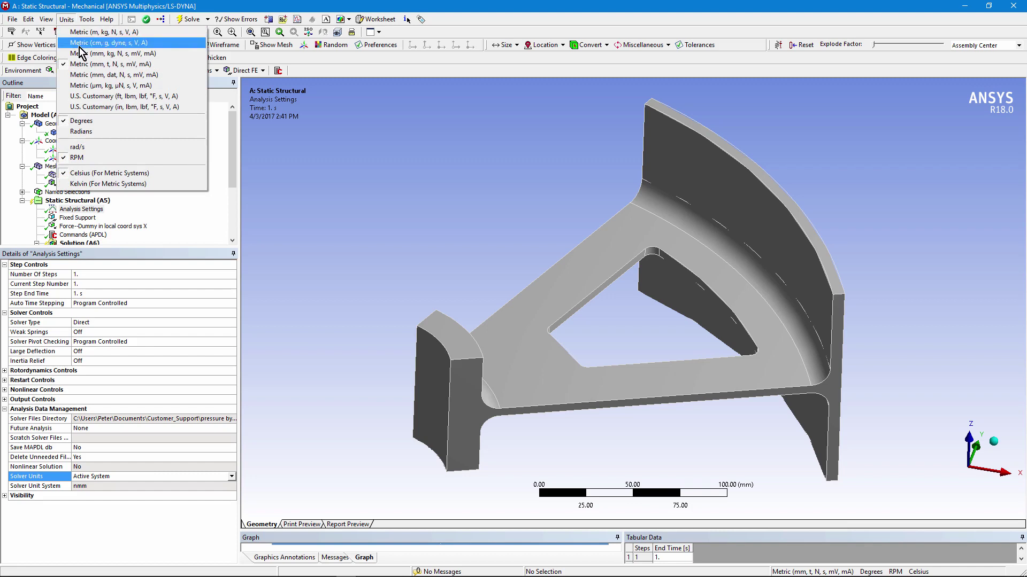
{"action": "left_click", "coordinate": [219, 514]}
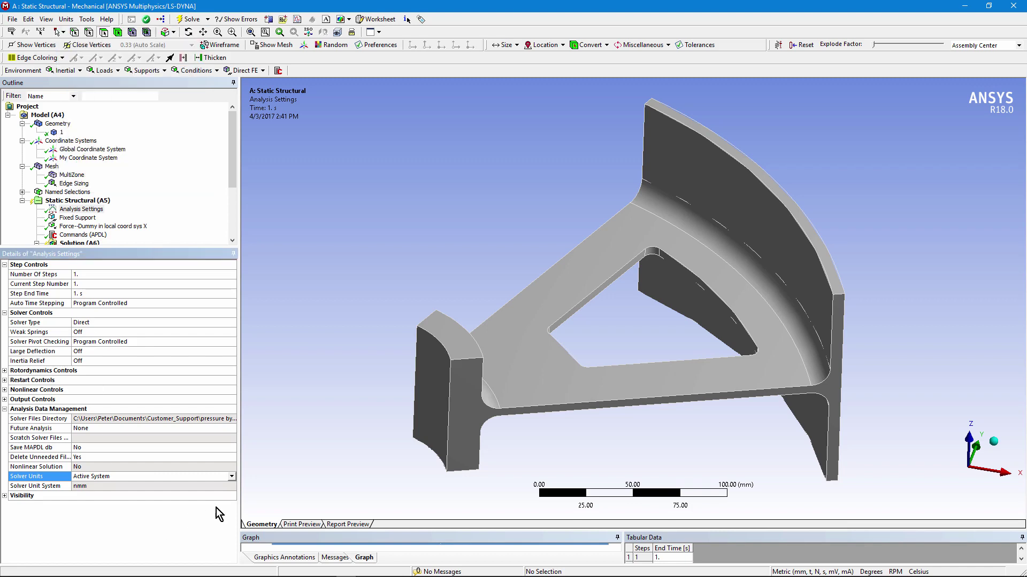
{"action": "left_click", "coordinate": [231, 477]}
{"action": "left_click", "coordinate": [93, 491]}
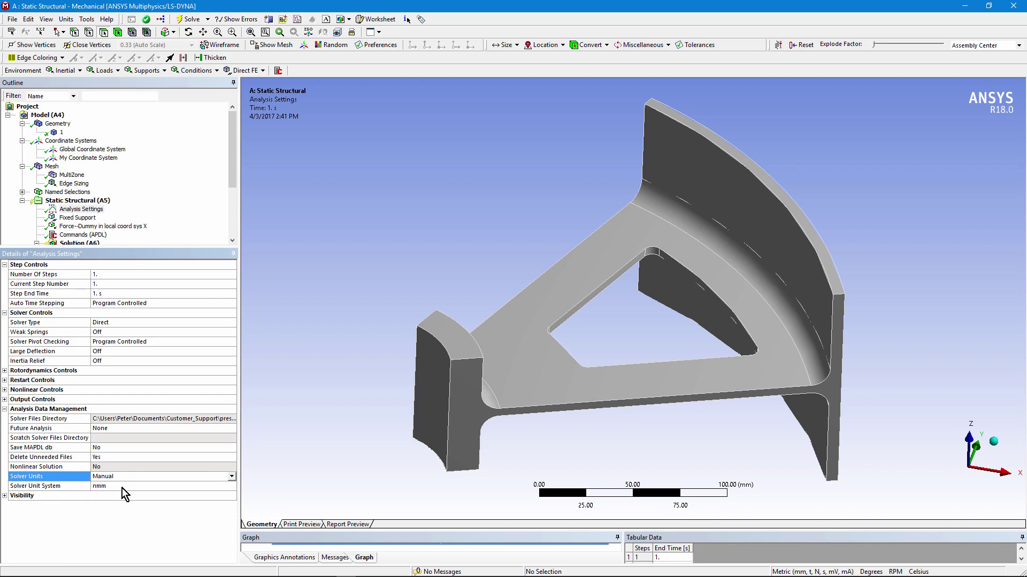
{"action": "left_click", "coordinate": [145, 487]}
{"action": "left_click", "coordinate": [231, 486]}
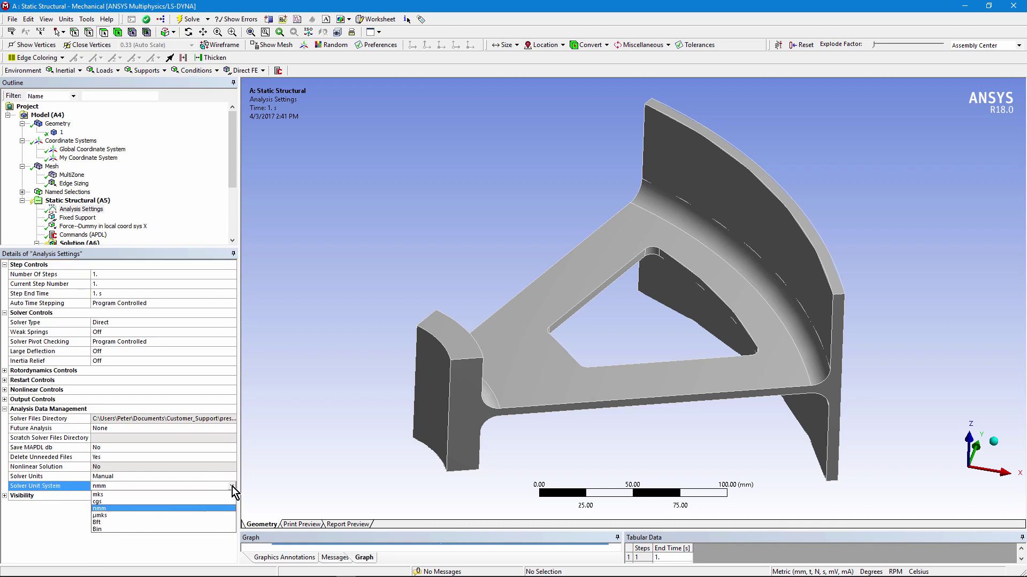
{"action": "left_click", "coordinate": [293, 479]}
{"action": "left_click", "coordinate": [224, 477]}
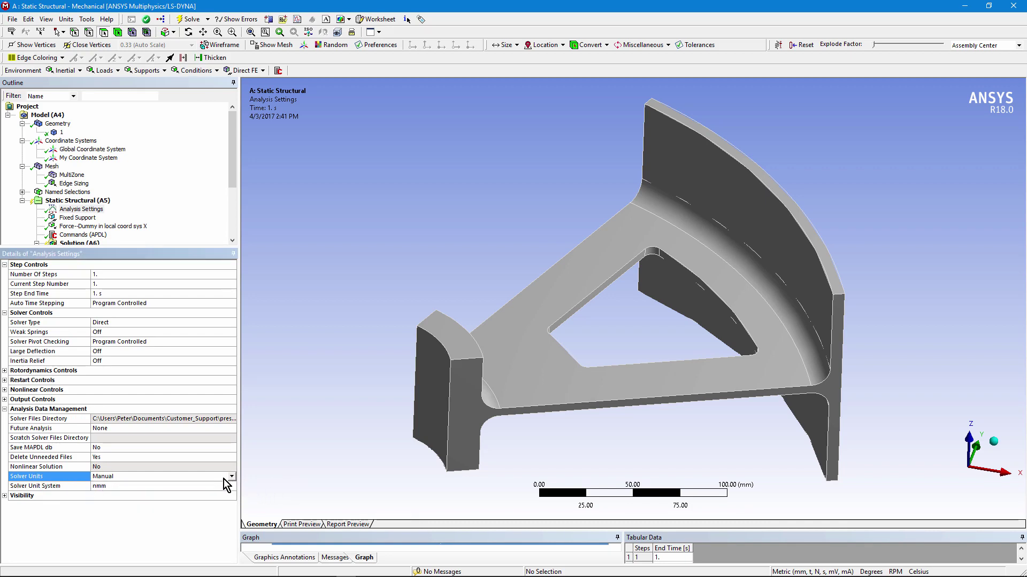
{"action": "left_click", "coordinate": [224, 477]}
{"action": "left_click", "coordinate": [120, 485]}
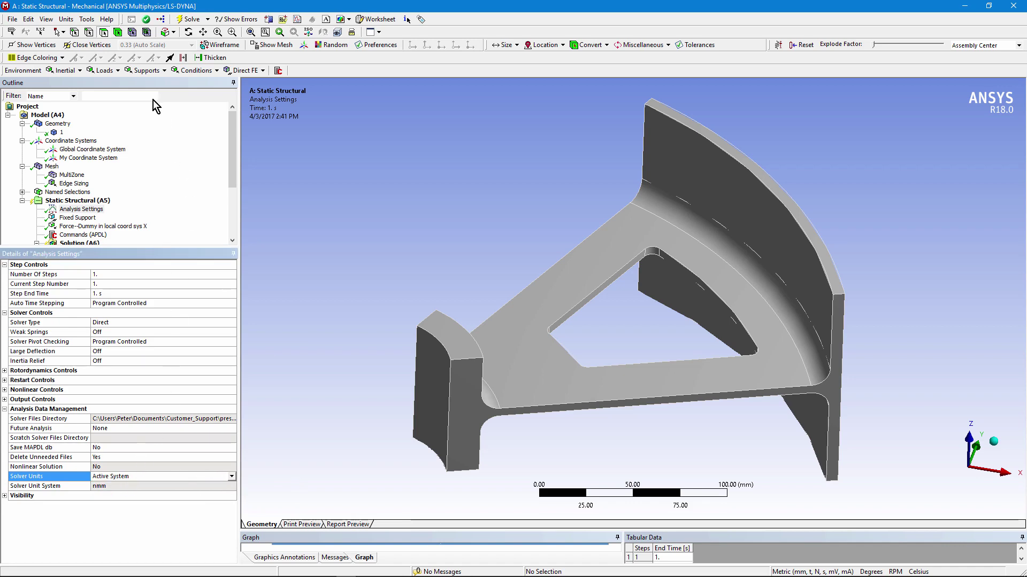
Confirm the Metric mm active unit system and reopen the Commands (APDL) snippet
{"action": "left_click", "coordinate": [66, 20]}
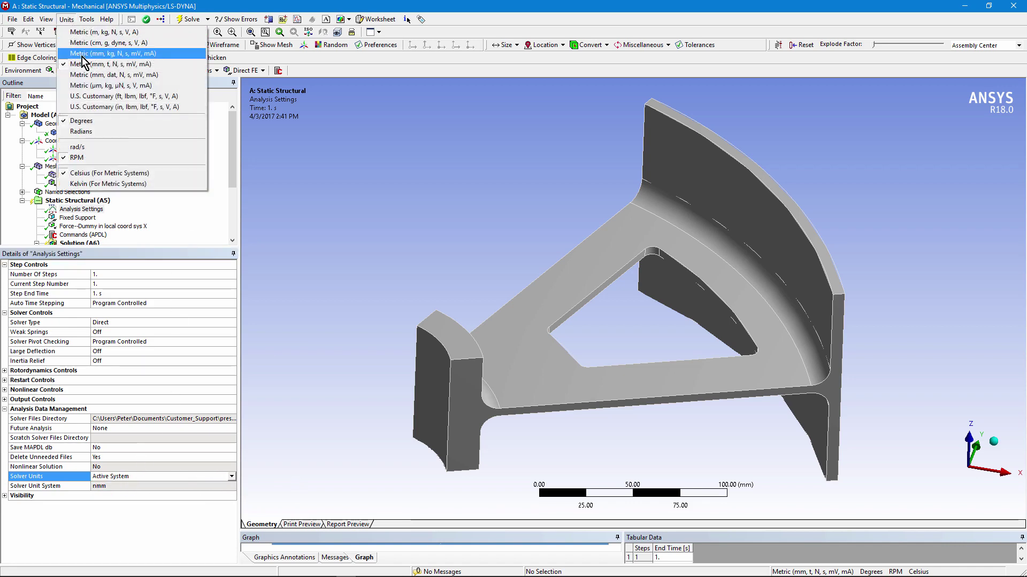
{"action": "left_click", "coordinate": [308, 235]}
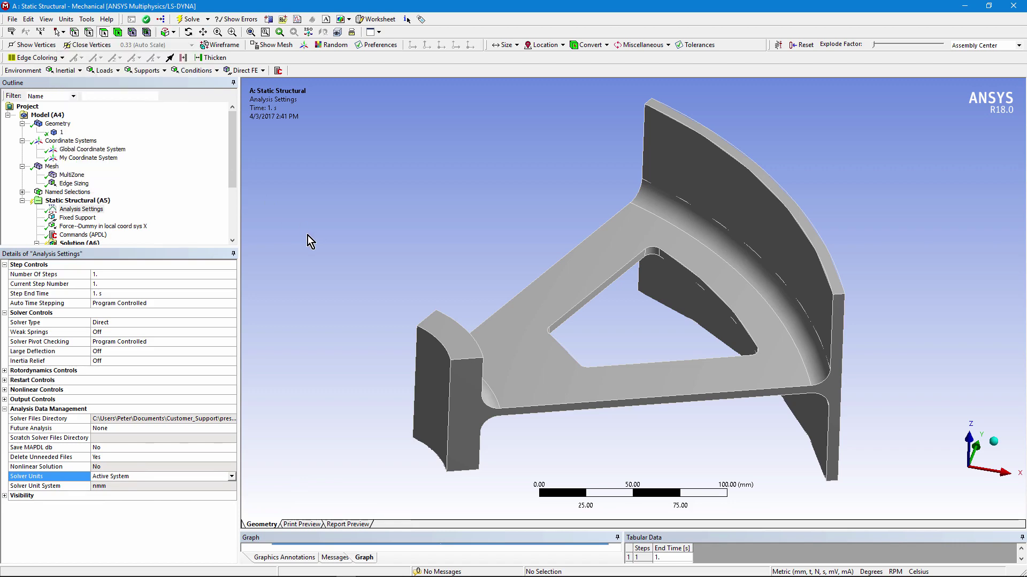
{"action": "left_click", "coordinate": [80, 234]}
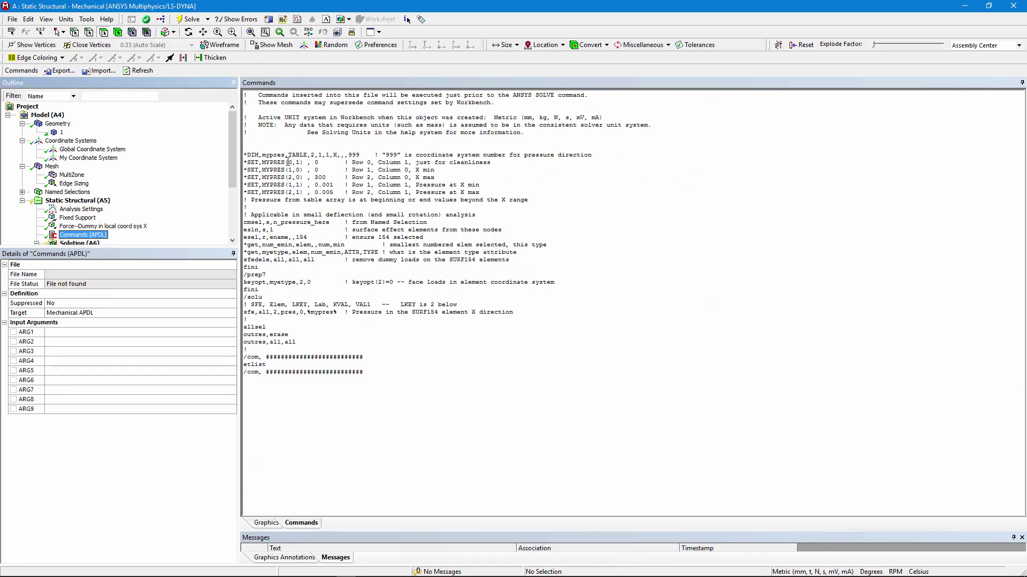
{"action": "scroll", "coordinate": [314, 235], "scroll_direction": "up", "scroll_amount": 2, "text": "ctrl"}
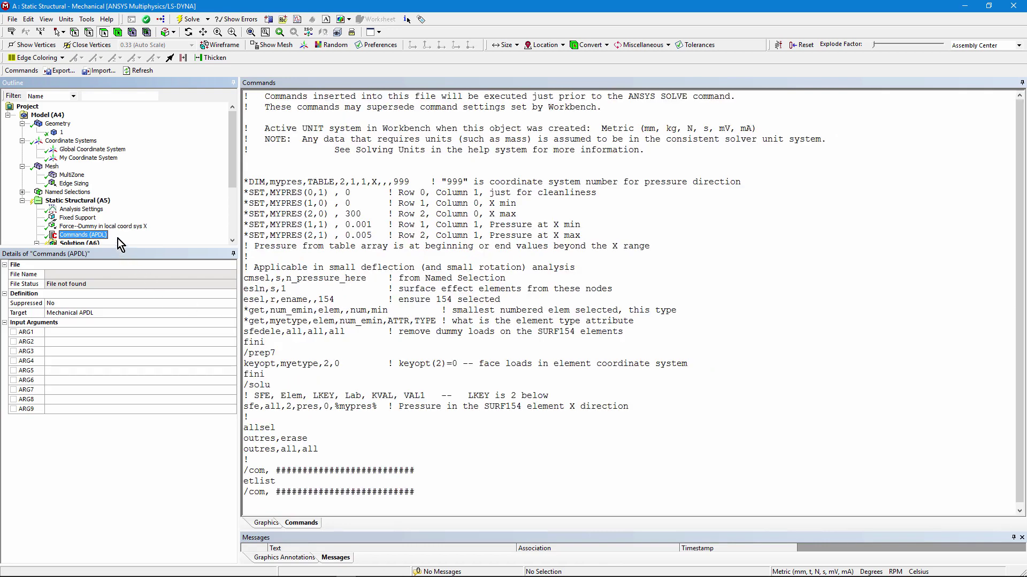
{"action": "left_click", "coordinate": [67, 192]}
{"action": "left_click", "coordinate": [22, 192]}
{"action": "left_click", "coordinate": [81, 201]}
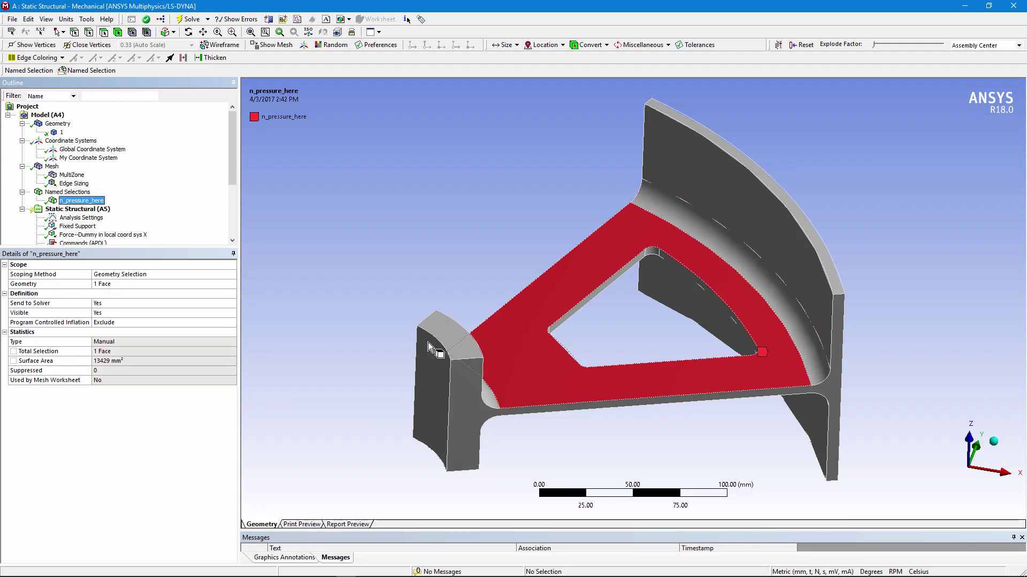
{"action": "left_click_drag", "start_coordinate": [235, 162], "coordinate": [172, 188]}
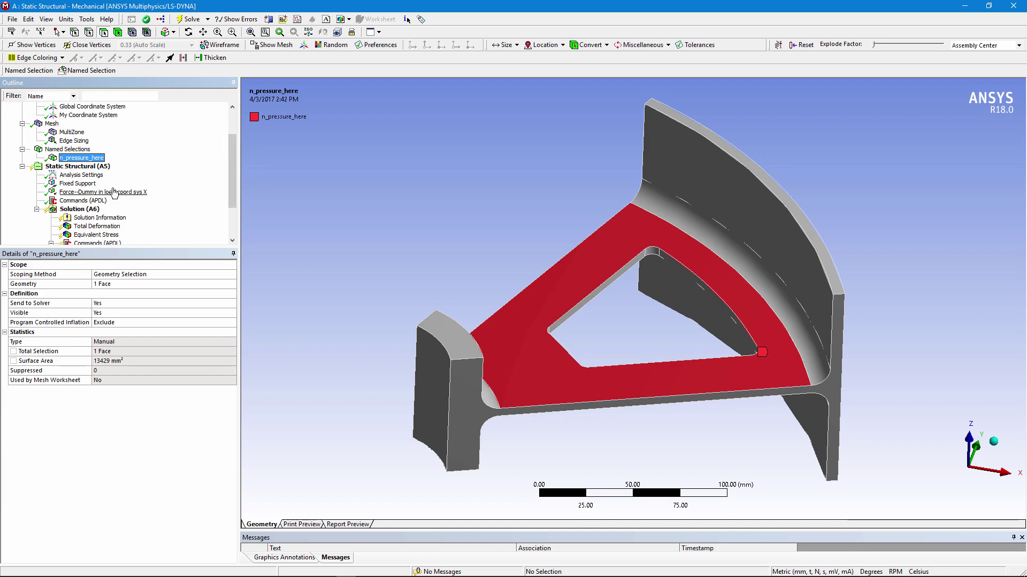
{"action": "left_click", "coordinate": [86, 192]}
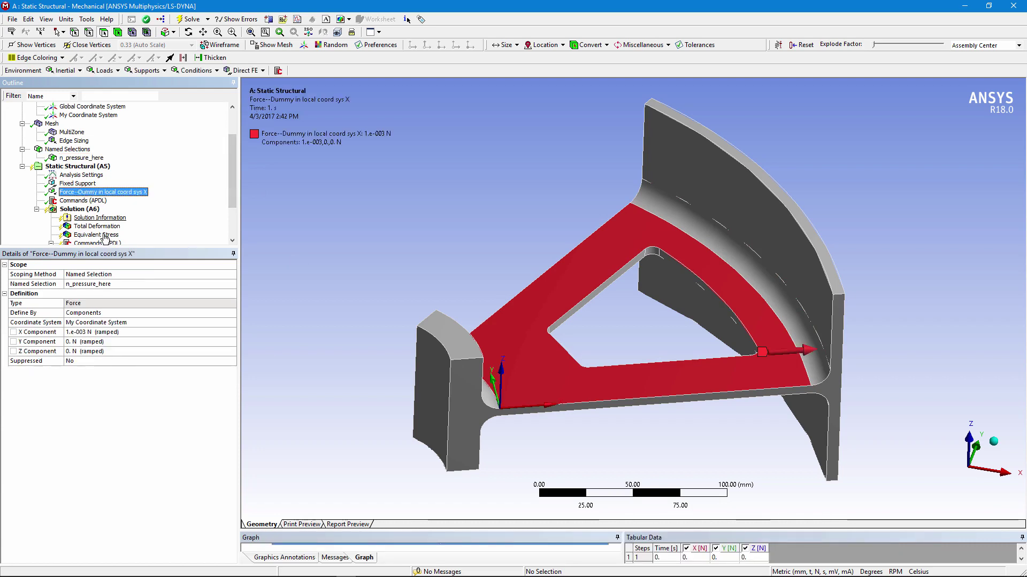
{"action": "left_click", "coordinate": [88, 286]}
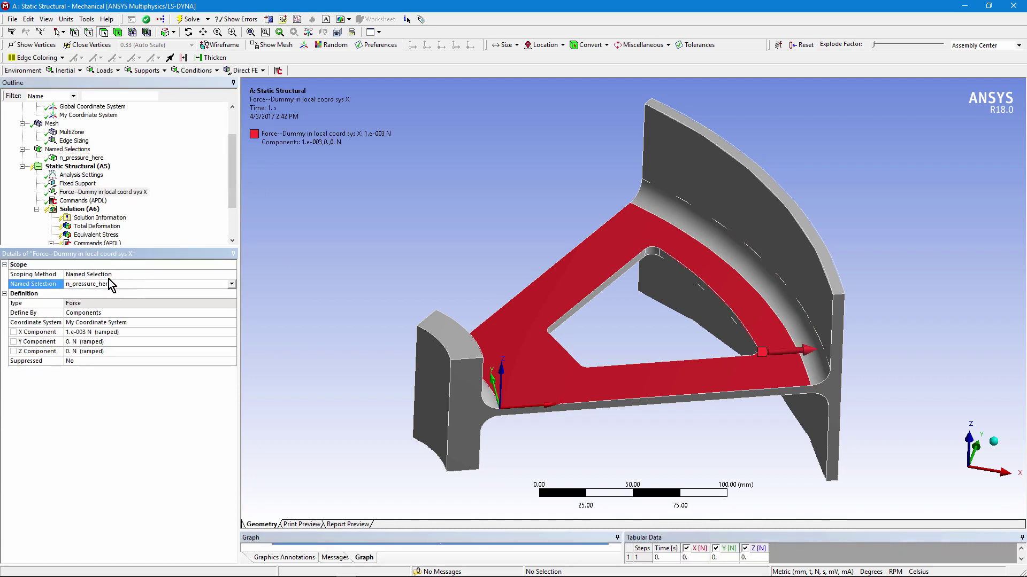
{"action": "middle_click_drag", "start_coordinate": [401, 287], "coordinate": [384, 276]}
{"action": "left_click", "coordinate": [101, 201]}
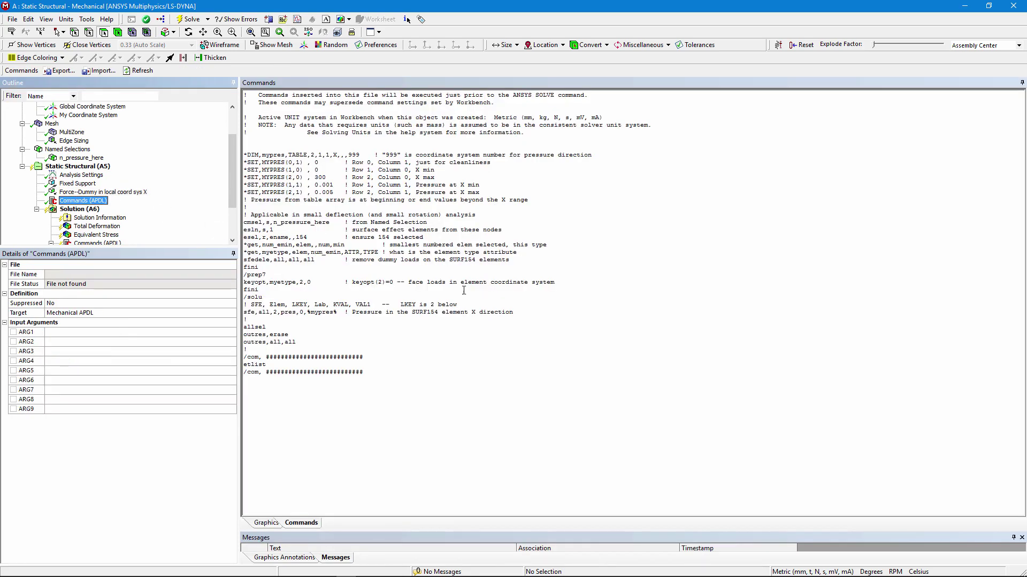
{"action": "scroll", "coordinate": [462, 372], "scroll_direction": "up", "scroll_amount": 4, "text": "ctrl"}
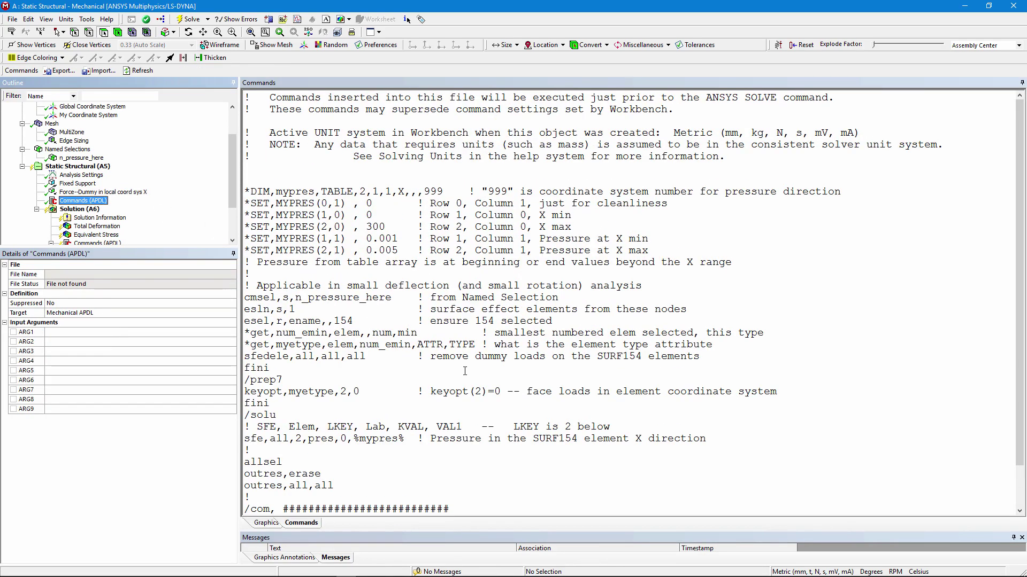
{"action": "scroll", "coordinate": [740, 382], "scroll_direction": "down", "scroll_amount": 2}
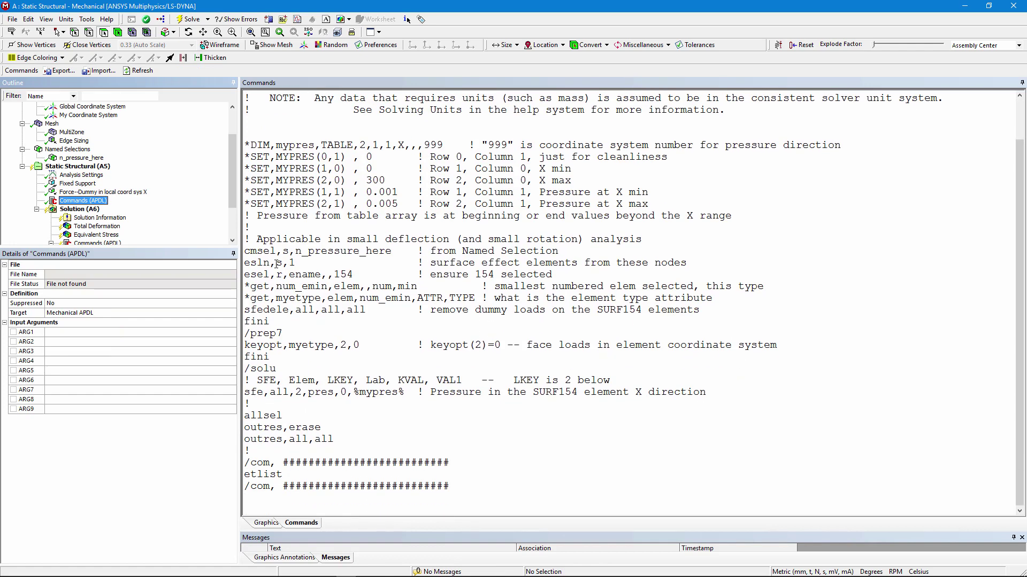
{"action": "left_click_drag", "start_coordinate": [248, 253], "coordinate": [400, 256]}
{"action": "left_click", "coordinate": [398, 260]}
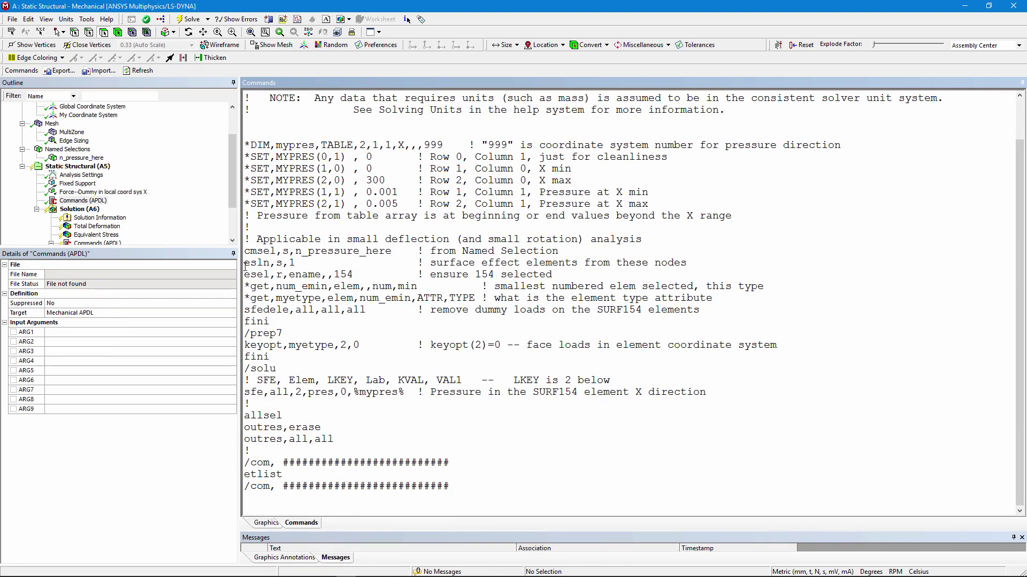
{"action": "left_click_drag", "start_coordinate": [245, 263], "coordinate": [301, 263]}
{"action": "left_click", "coordinate": [308, 263]}
{"action": "left_click_drag", "start_coordinate": [245, 274], "coordinate": [363, 275]}
{"action": "left_click", "coordinate": [364, 275]}
{"action": "left_click_drag", "start_coordinate": [366, 286], "coordinate": [386, 288]}
{"action": "left_click_drag", "start_coordinate": [566, 299], "coordinate": [693, 299]}
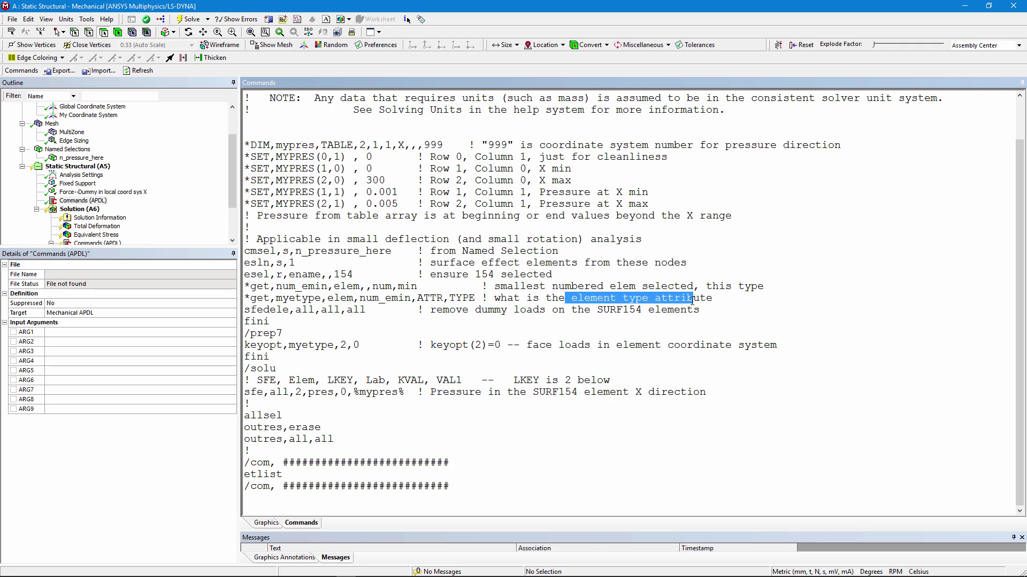
{"action": "left_click", "coordinate": [371, 328]}
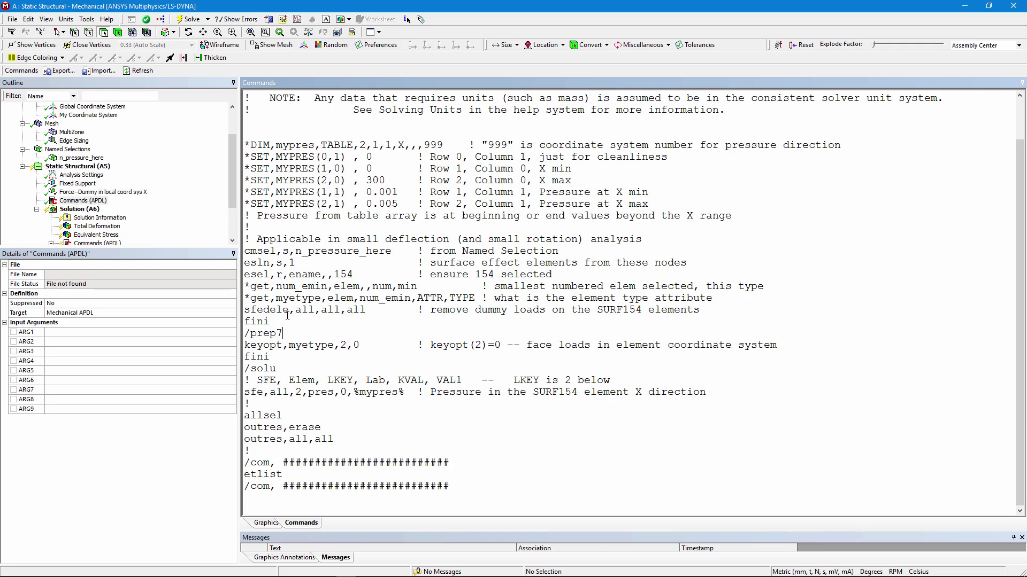
{"action": "left_click_drag", "start_coordinate": [246, 310], "coordinate": [382, 310]}
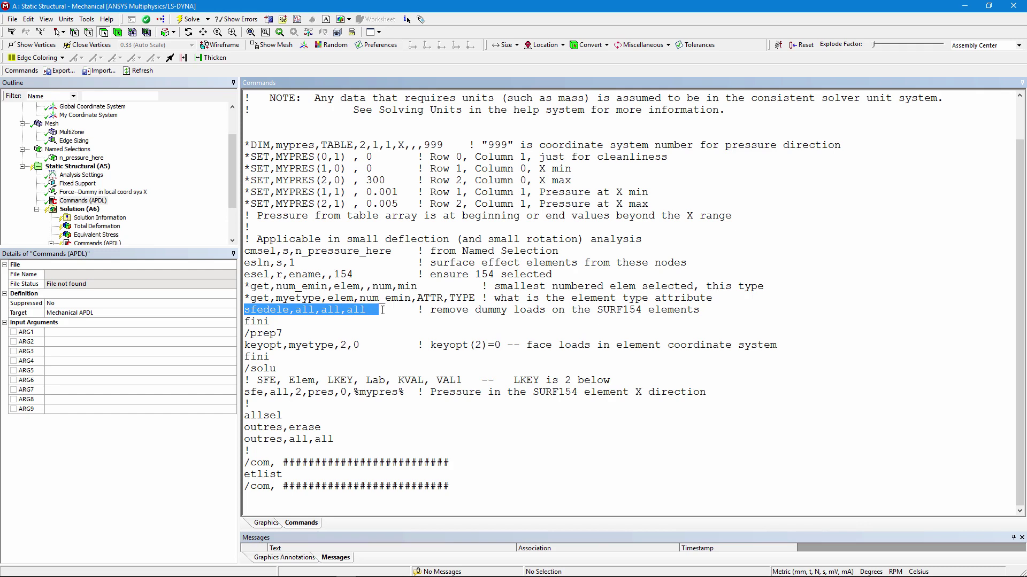
{"action": "left_click", "coordinate": [337, 323]}
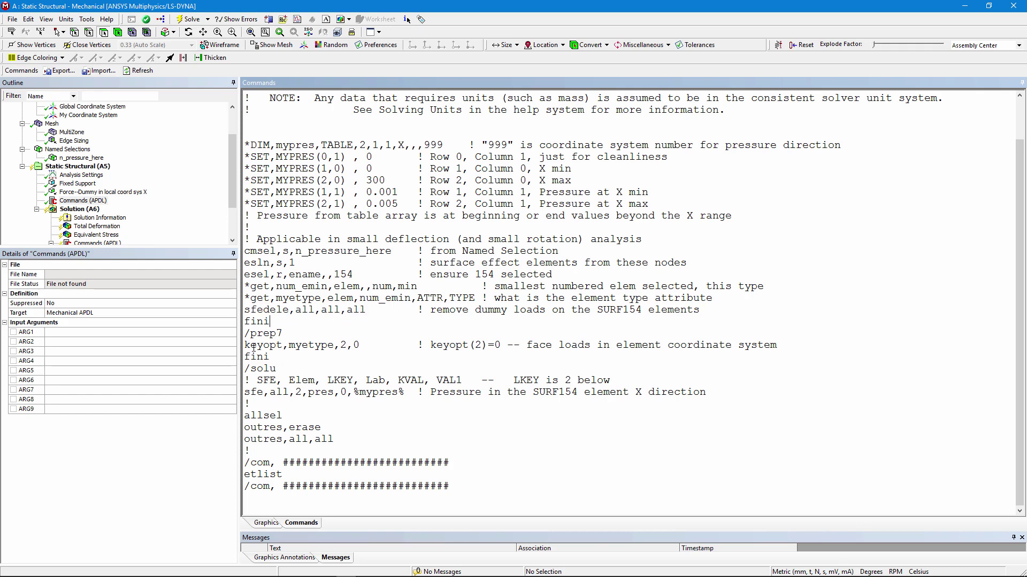
{"action": "left_click_drag", "start_coordinate": [245, 345], "coordinate": [317, 346]}
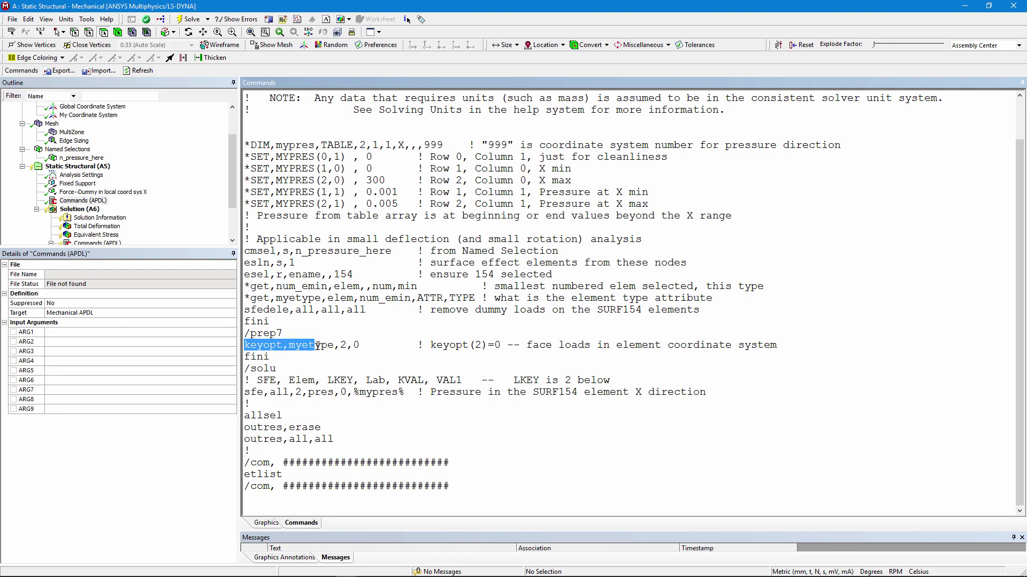
{"action": "left_click_drag", "start_coordinate": [251, 333], "coordinate": [357, 348]}
{"action": "left_click", "coordinate": [288, 334]}
{"action": "left_click", "coordinate": [368, 346]}
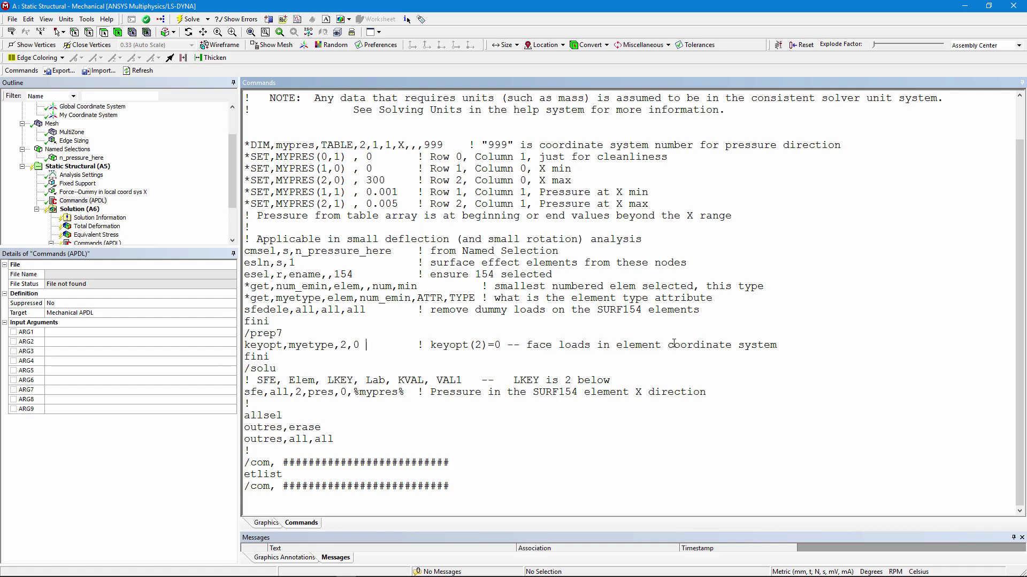
Show the 1.e-003 N dummy force along My Coordinate System X on n_pressure_here
{"action": "left_click", "coordinate": [111, 193]}
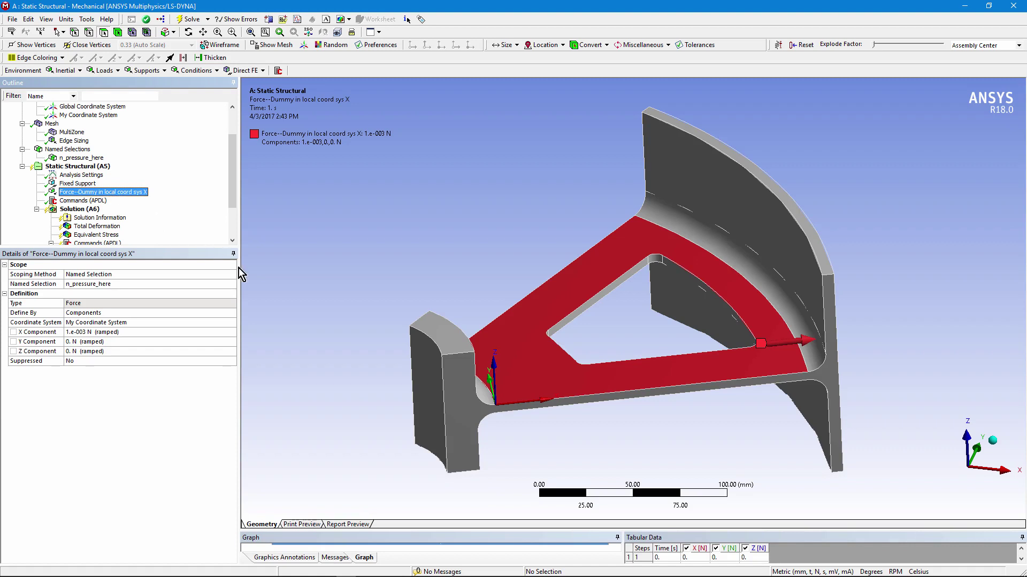
{"action": "middle_click_drag", "start_coordinate": [578, 426], "coordinate": [601, 433]}
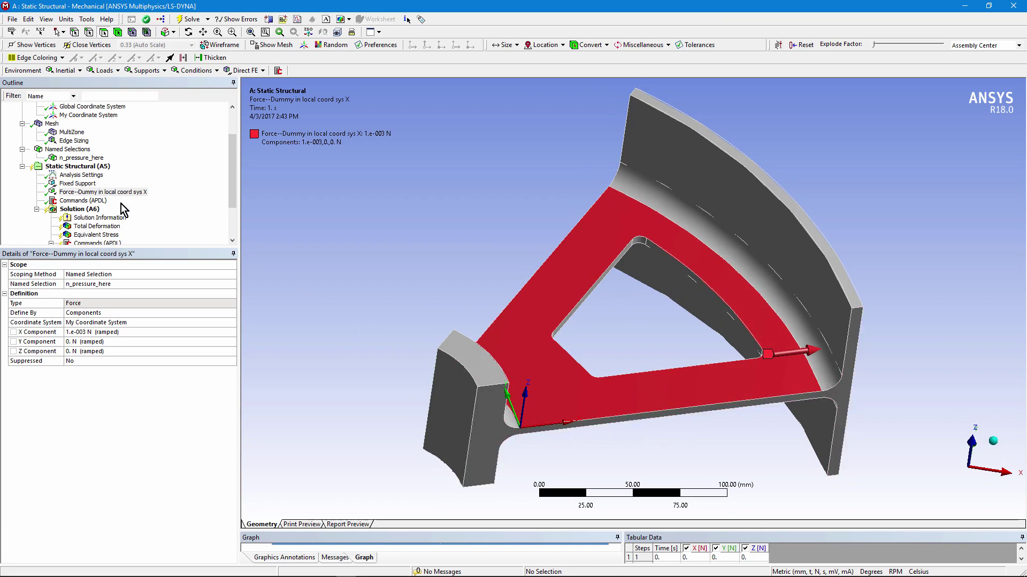
{"action": "left_click", "coordinate": [109, 202]}
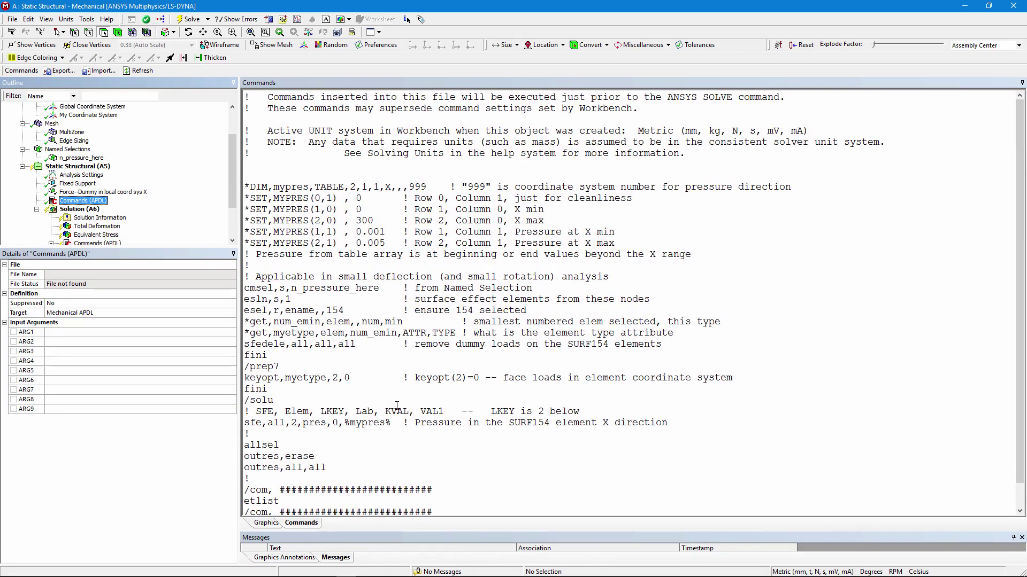
{"action": "scroll", "coordinate": [521, 425], "scroll_direction": "down", "scroll_amount": 1}
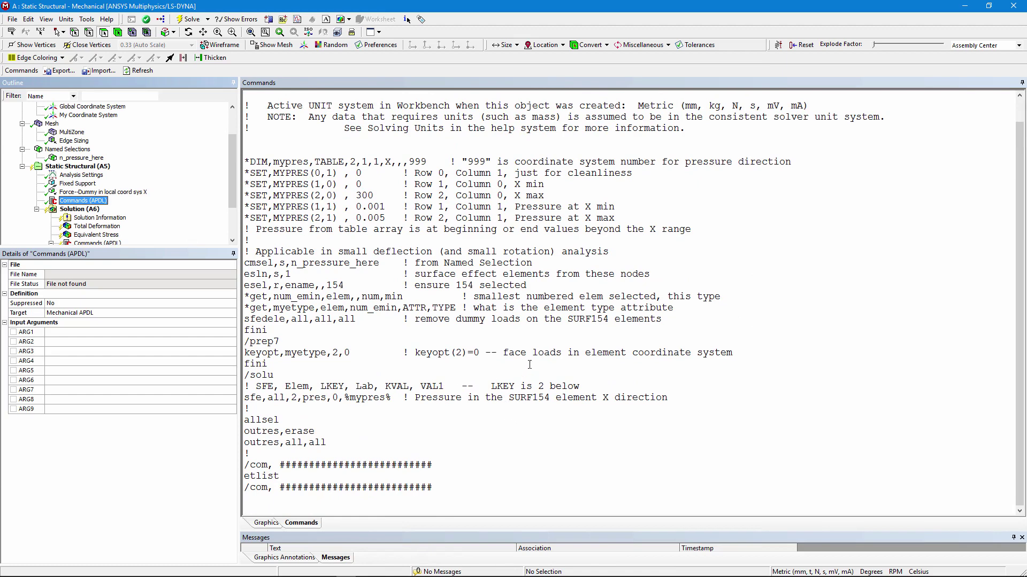
{"action": "left_click_drag", "start_coordinate": [530, 350], "coordinate": [716, 358]}
{"action": "left_click", "coordinate": [441, 426]}
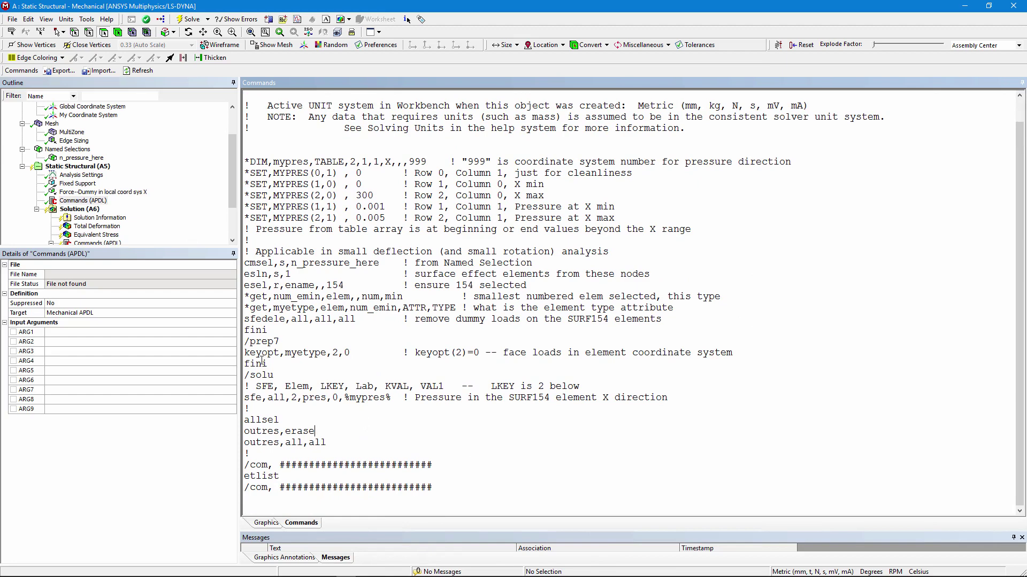
{"action": "left_click", "coordinate": [303, 423]}
{"action": "double_click", "coordinate": [293, 398]}
{"action": "left_click_drag", "start_coordinate": [574, 397], "coordinate": [675, 398]}
{"action": "left_click", "coordinate": [614, 427]}
{"action": "left_click_drag", "start_coordinate": [344, 398], "coordinate": [395, 398]}
{"action": "left_click", "coordinate": [399, 410]}
{"action": "left_click_drag", "start_coordinate": [245, 420], "coordinate": [300, 419]}
{"action": "left_click", "coordinate": [336, 454]}
{"action": "left_click", "coordinate": [338, 452]}
{"action": "left_click_drag", "start_coordinate": [230, 195], "coordinate": [232, 219]}
Show the dummy force, then review the element selection lines in the Commands (APDL) snippet
{"action": "left_click", "coordinate": [96, 150]}
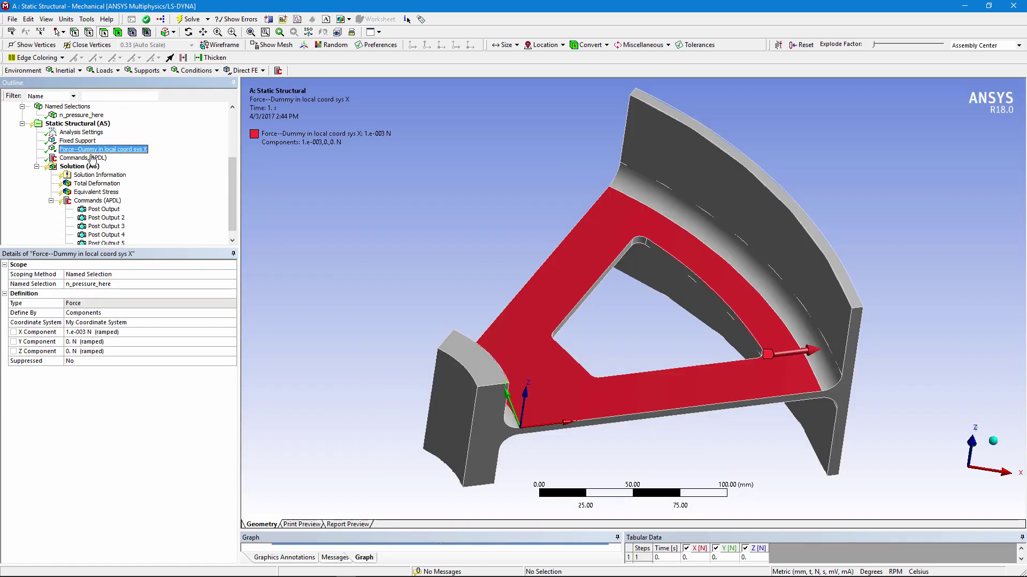
{"action": "mouse_move", "coordinate": [540, 320]}
{"action": "middle_mouse_down"}
{"action": "mouse_move", "coordinate": [615, 336]}
{"action": "mouse_move", "coordinate": [534, 313]}
{"action": "middle_mouse_up"}
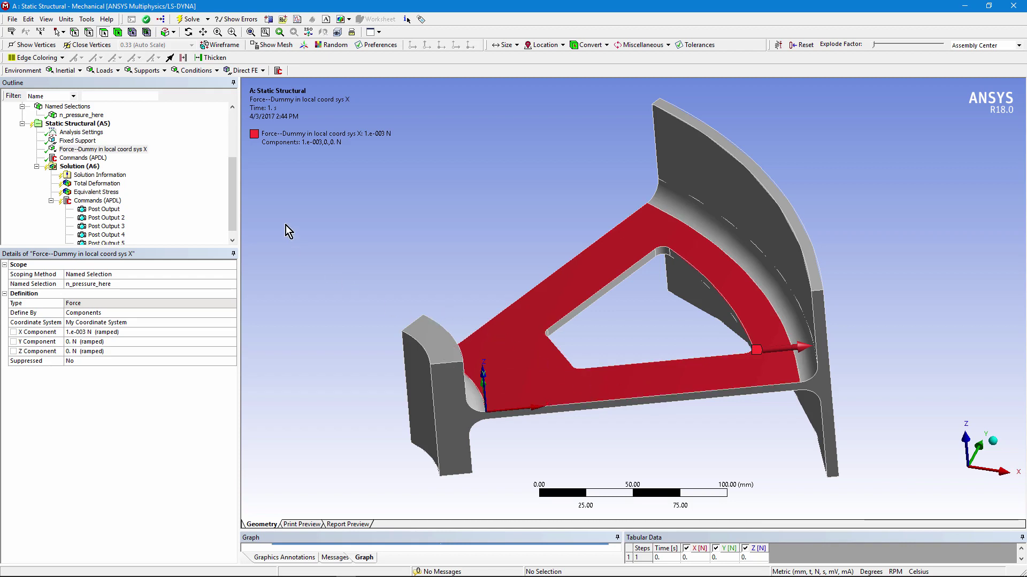
{"action": "left_click", "coordinate": [83, 158]}
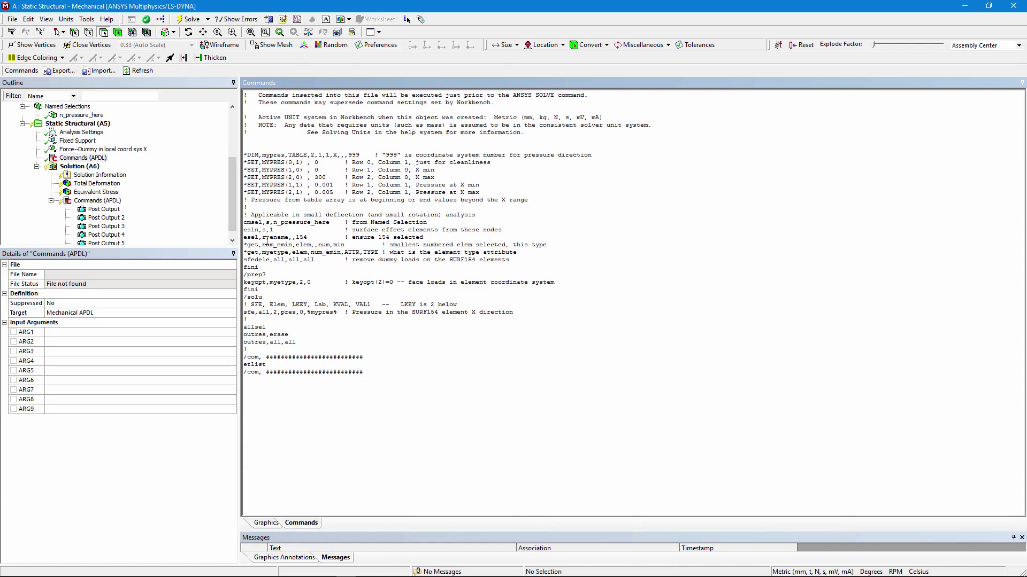
{"action": "scroll", "coordinate": [292, 267], "scroll_direction": "up", "scroll_amount": 3, "text": "ctrl"}
{"action": "left_click_drag", "start_coordinate": [300, 331], "coordinate": [614, 331]}
{"action": "left_click", "coordinate": [614, 331]}
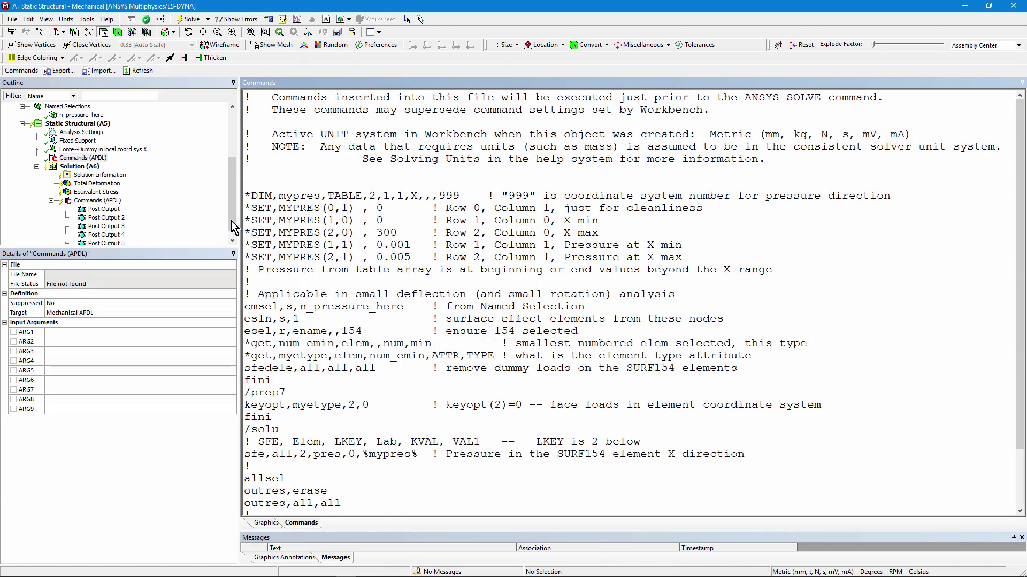
Reselect the dummy force and display the Solution (A6) details, flagged Solve Required
{"action": "left_click", "coordinate": [233, 190]}
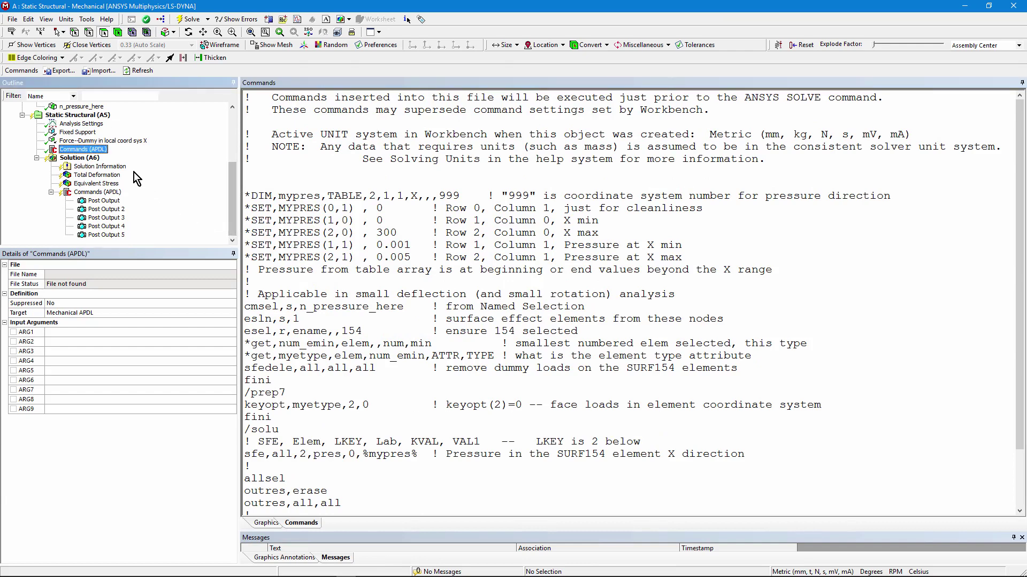
{"action": "left_click", "coordinate": [102, 140]}
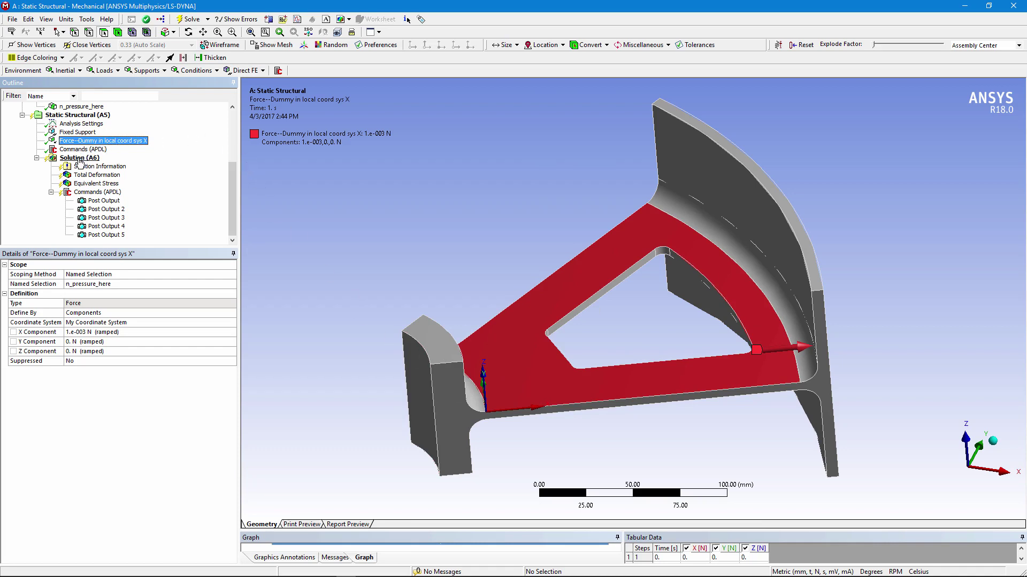
{"action": "left_click", "coordinate": [79, 158]}
Solve the Static Structural analysis and inspect the Total Deformation result from several angles
{"action": "right_click", "coordinate": [79, 161]}
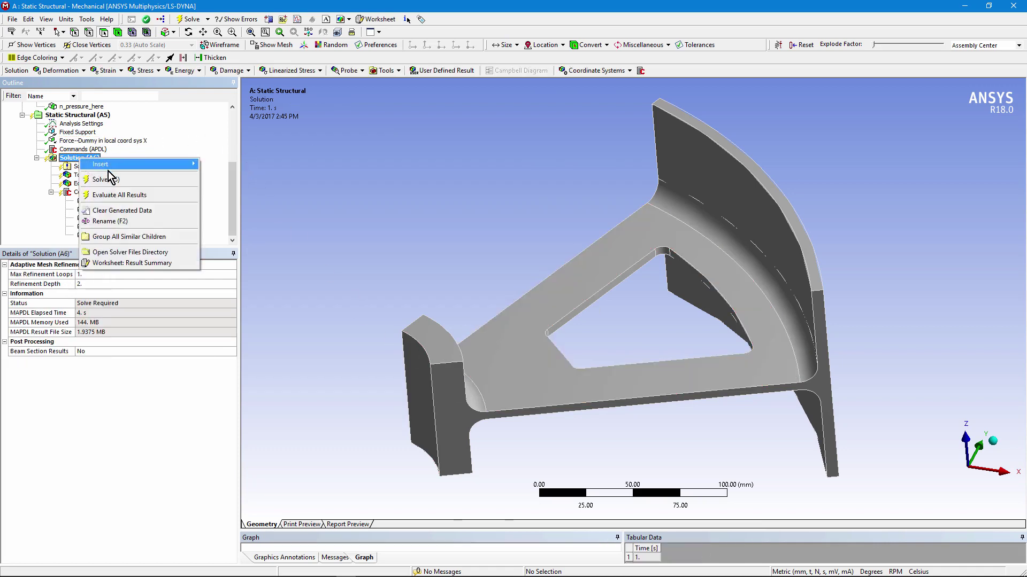
{"action": "left_click", "coordinate": [97, 178]}
{"action": "left_click", "coordinate": [86, 219]}
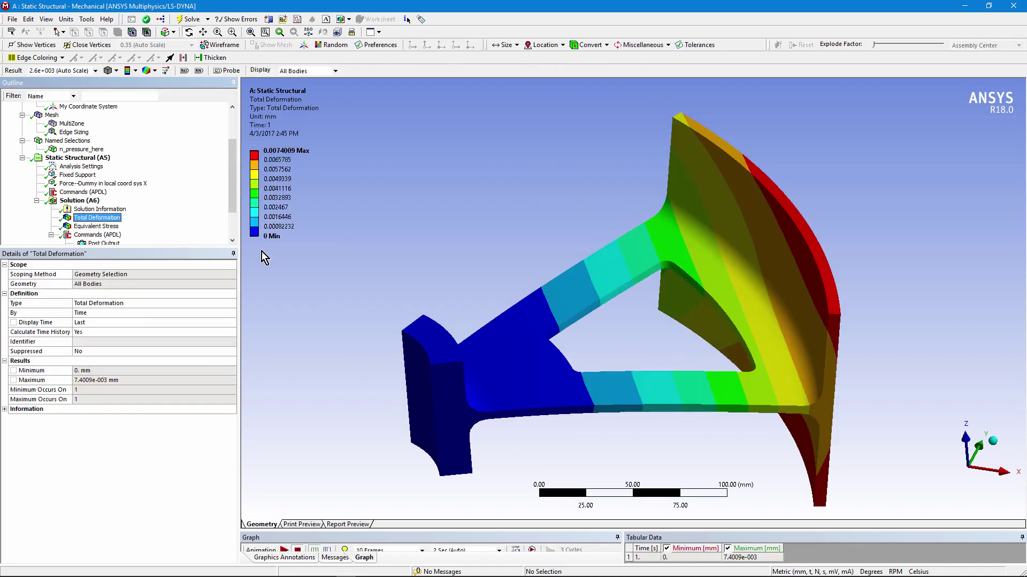
{"action": "mouse_move", "coordinate": [327, 284]}
{"action": "middle_mouse_down"}
{"action": "mouse_move", "coordinate": [332, 259]}
{"action": "mouse_move", "coordinate": [330, 277]}
{"action": "middle_mouse_up"}
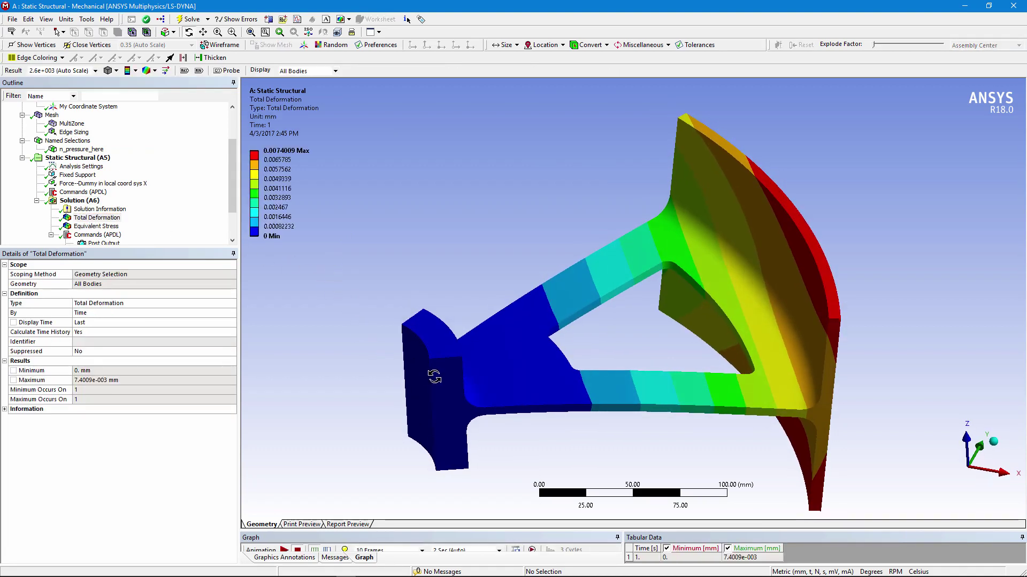
{"action": "middle_click_drag", "start_coordinate": [707, 461], "coordinate": [523, 316]}
{"action": "middle_click_drag", "start_coordinate": [698, 333], "coordinate": [664, 348]}
{"action": "middle_click_drag", "start_coordinate": [634, 385], "coordinate": [612, 385]}
Display the Equivalent (von Mises) Stress result
{"action": "left_click", "coordinate": [96, 226]}
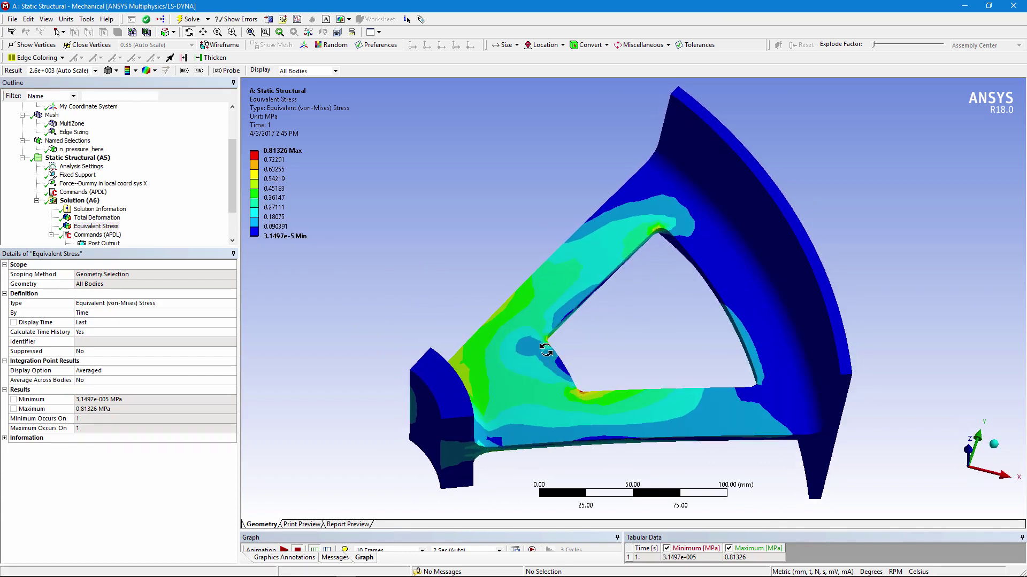
{"action": "mouse_move", "coordinate": [295, 236]}
{"action": "left_click_drag", "start_coordinate": [231, 194], "coordinate": [233, 238]}
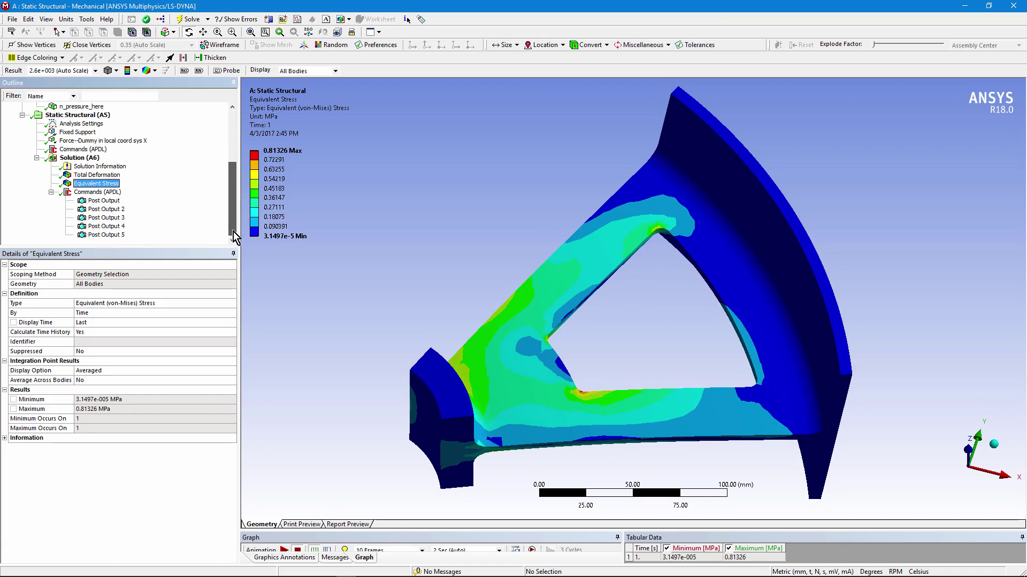
Enlarge the post-processing APDL script text, paste in a new line, then show the Post Output 1 mesh plot
{"action": "left_click", "coordinate": [102, 193]}
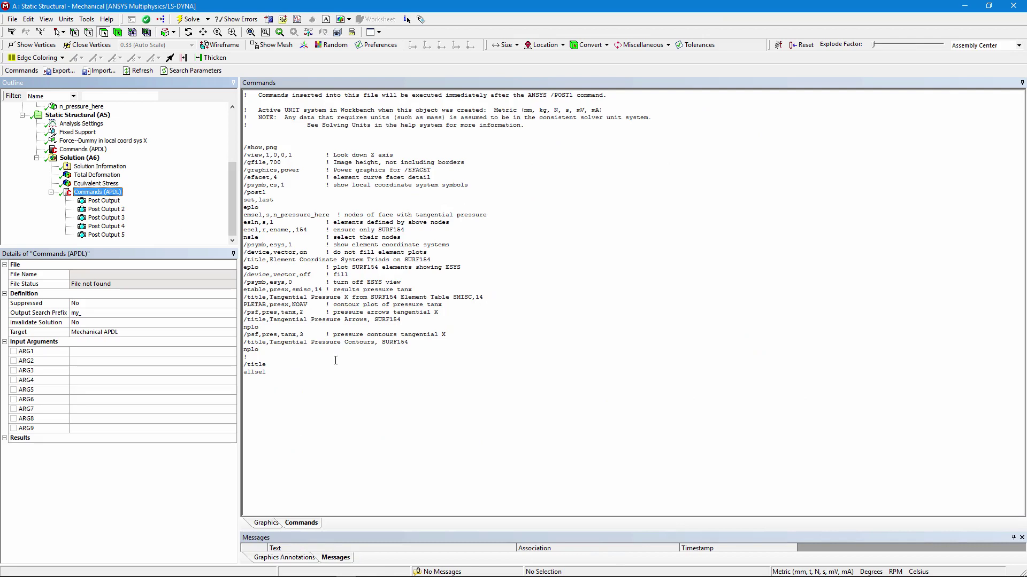
{"action": "scroll", "coordinate": [510, 386], "scroll_direction": "up", "scroll_amount": 5, "text": "ctrl"}
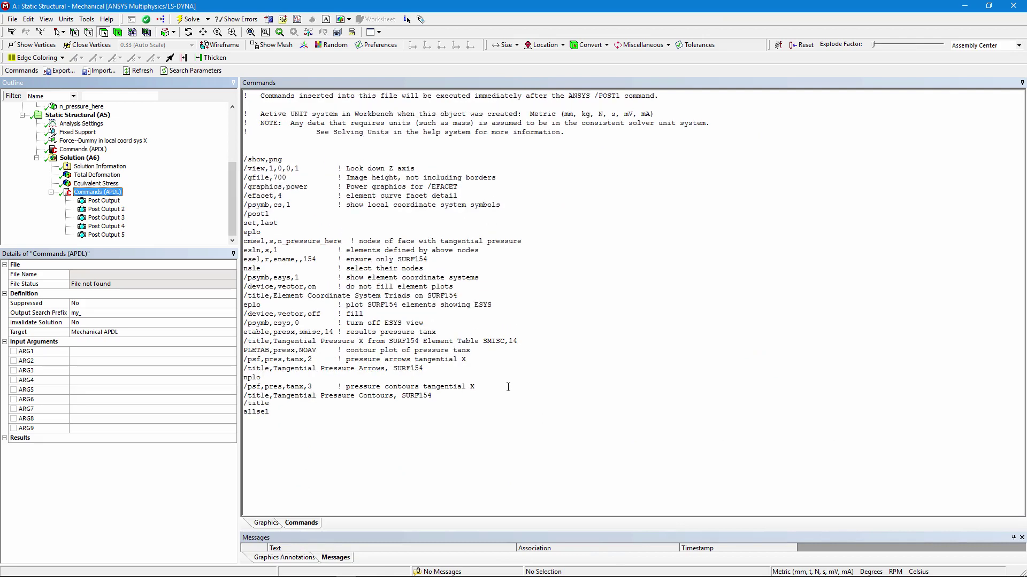
{"action": "left_click", "coordinate": [945, 507]}
{"action": "key", "text": "Return"}
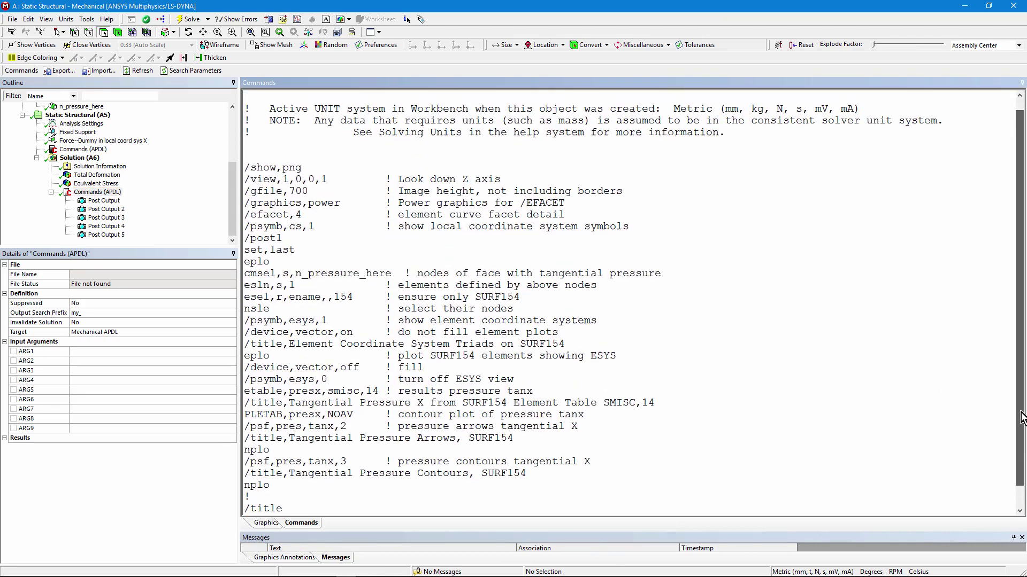
{"action": "type", "text": "/title allsel"}
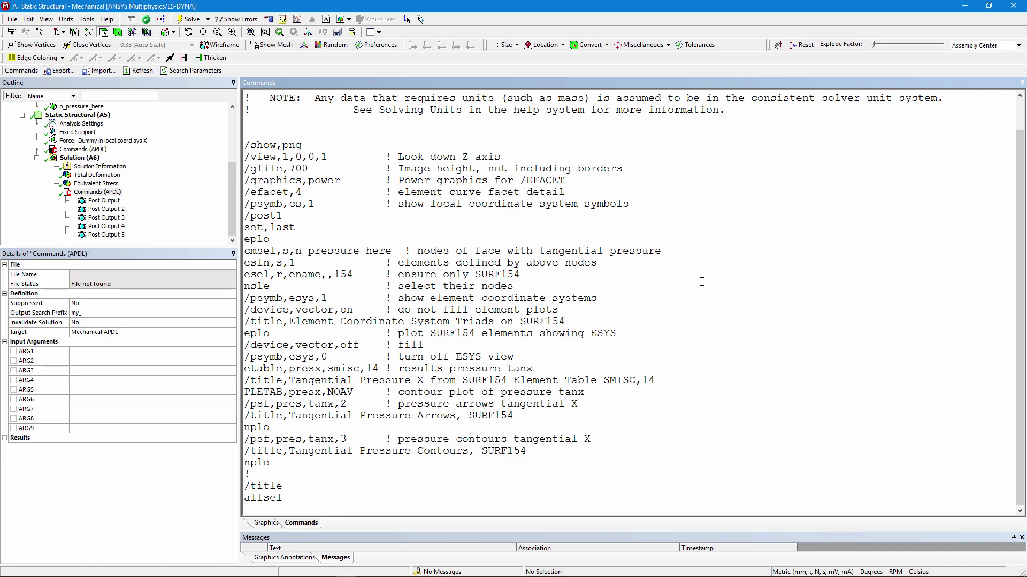
{"action": "left_click", "coordinate": [105, 200]}
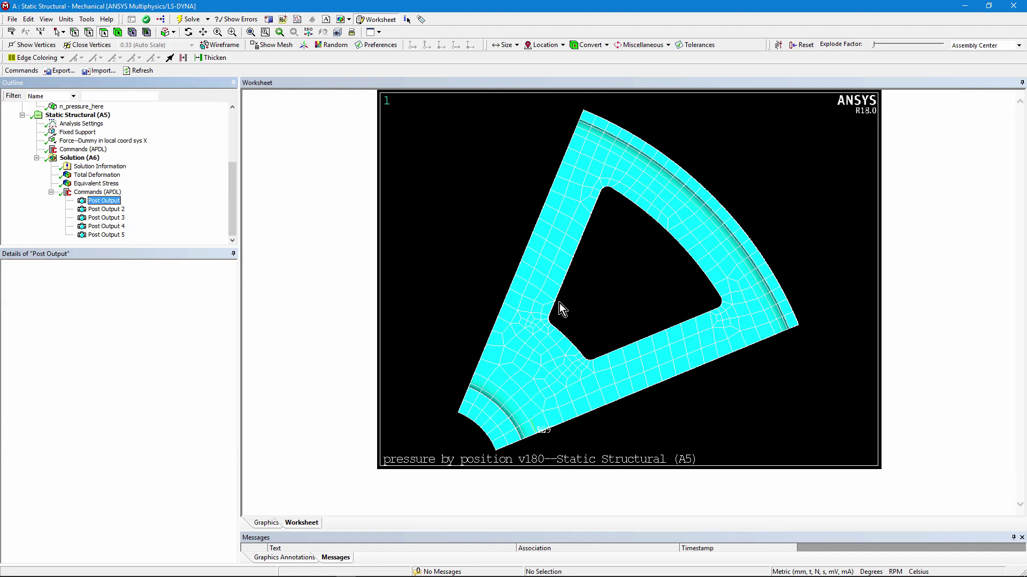
View the element coordinate system triads plot and the dummy Force load in local X
{"action": "left_click", "coordinate": [107, 209]}
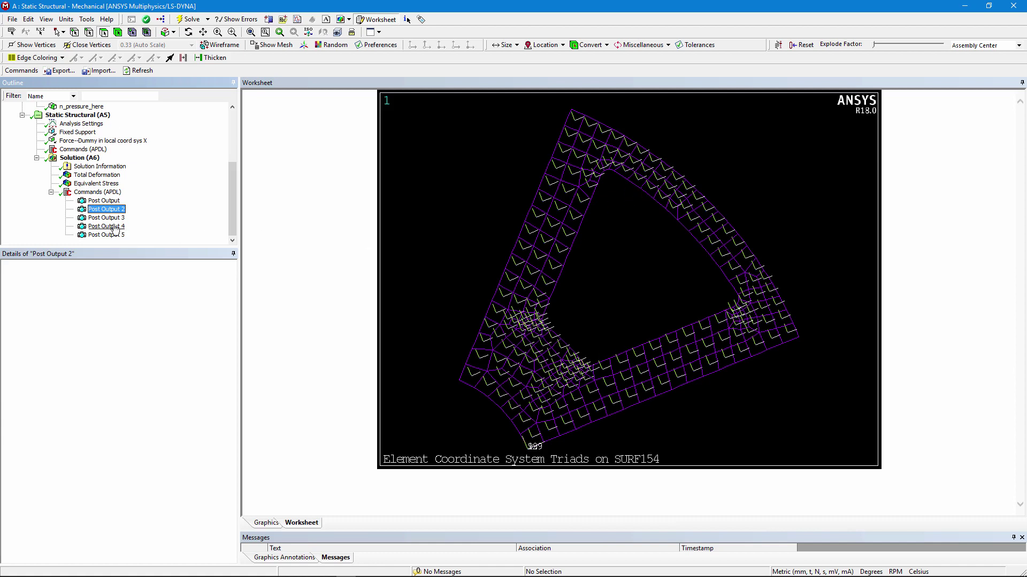
{"action": "left_click", "coordinate": [99, 141]}
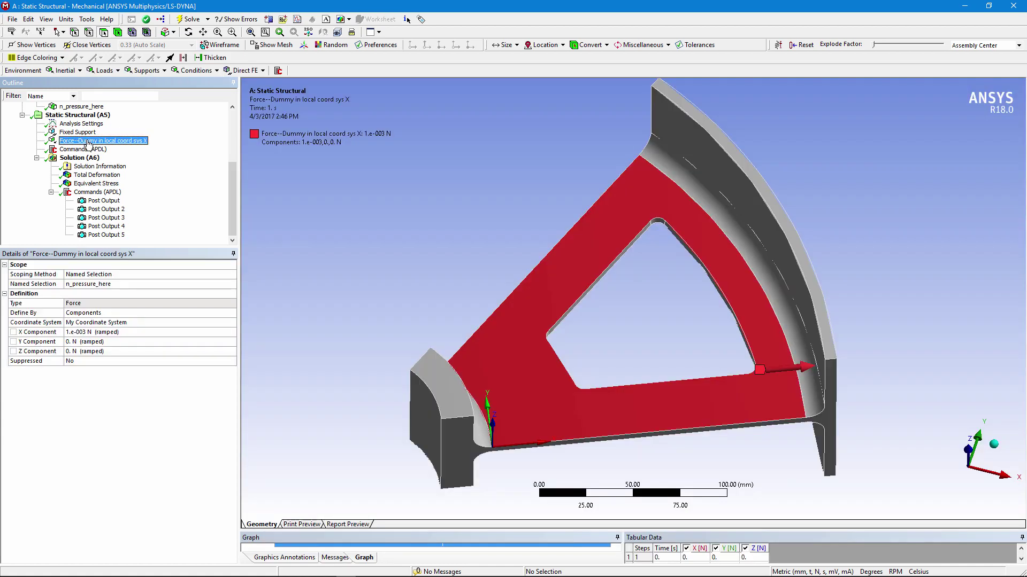
{"action": "middle_click_drag", "start_coordinate": [279, 241], "coordinate": [332, 288]}
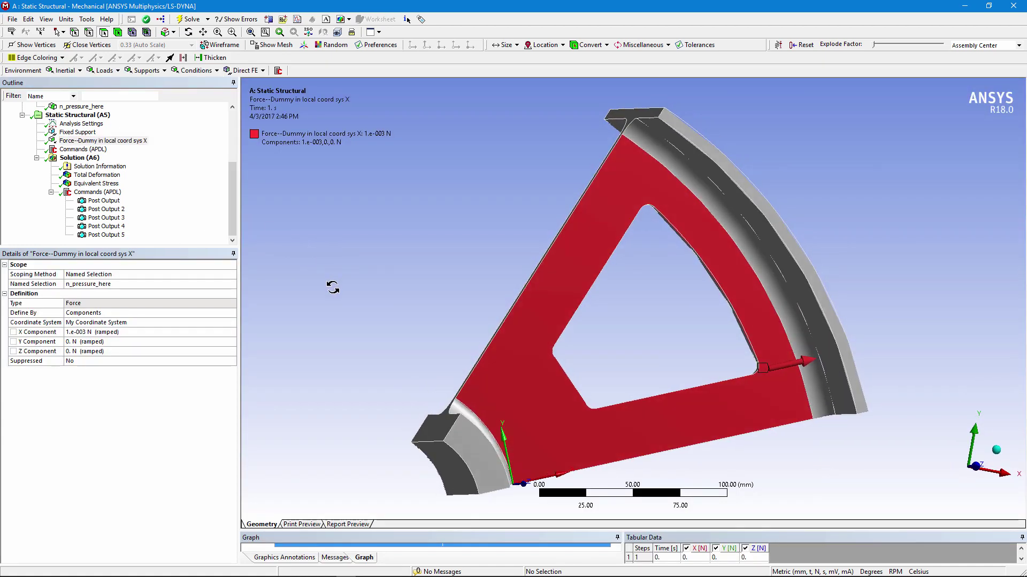
Review the tangential pressure element table, arrows and contour plots, then open the pre-solve APDL script
{"action": "left_click", "coordinate": [107, 218]}
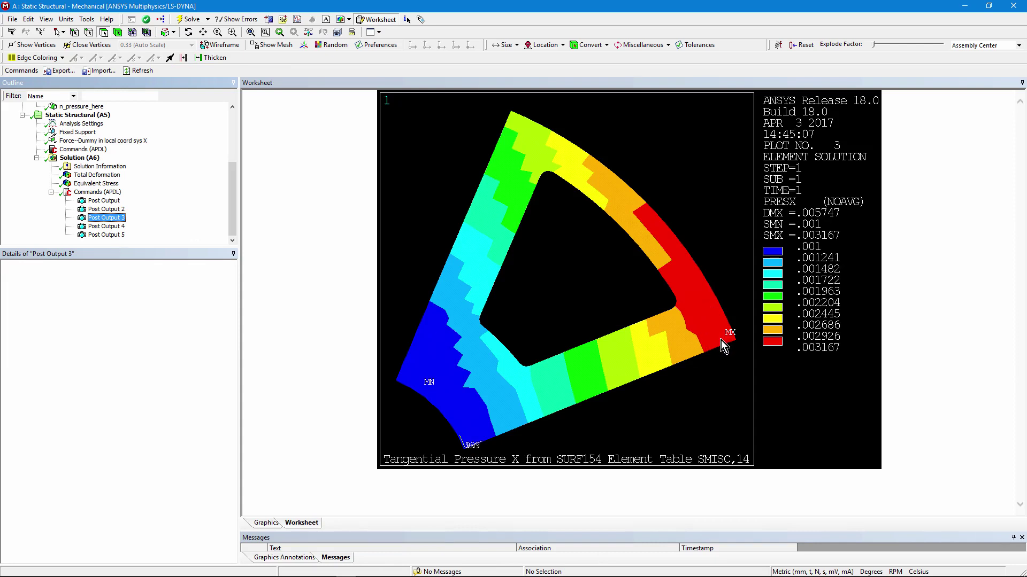
{"action": "left_click", "coordinate": [113, 226]}
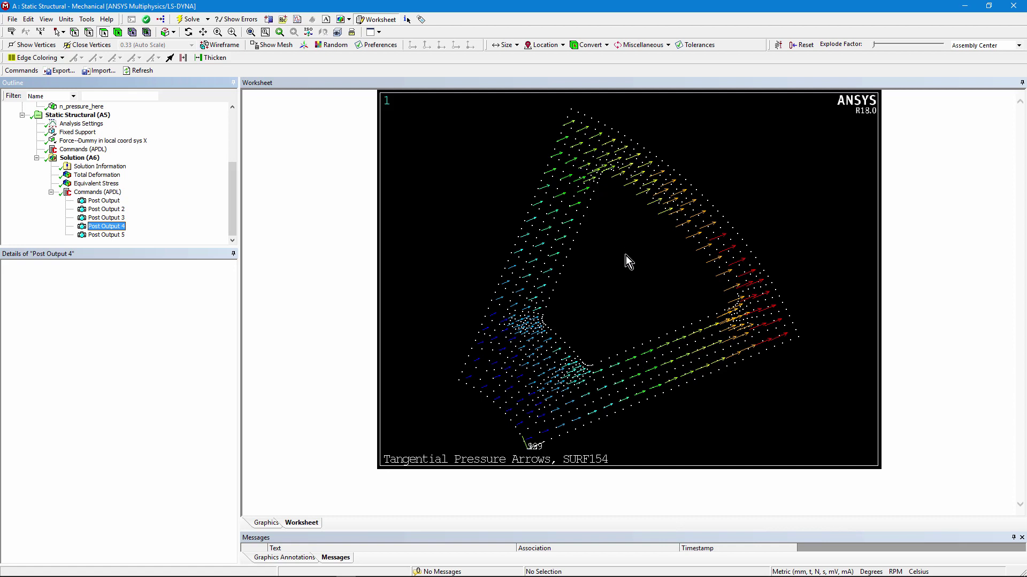
{"action": "left_click", "coordinate": [110, 236]}
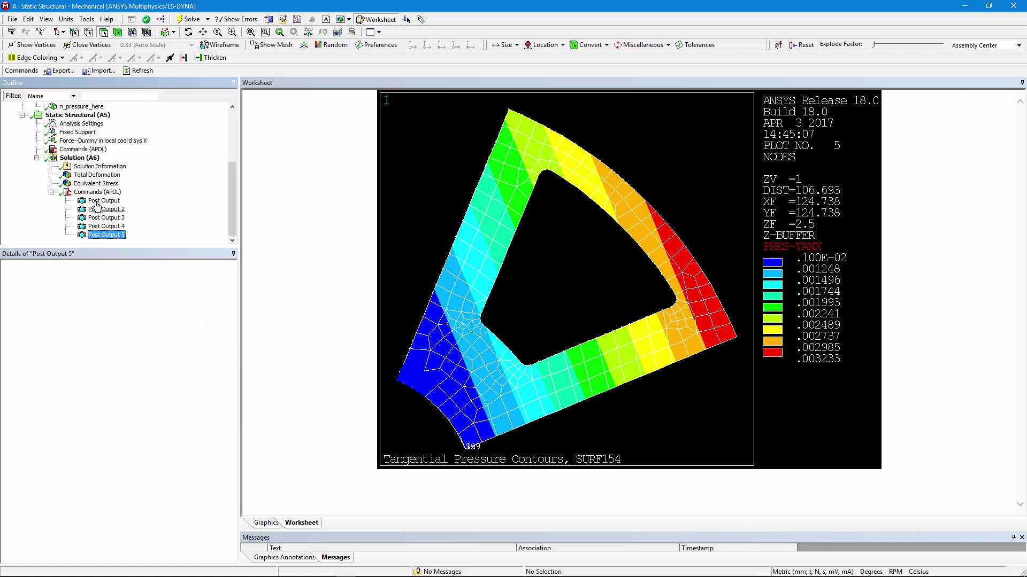
{"action": "left_click", "coordinate": [85, 149]}
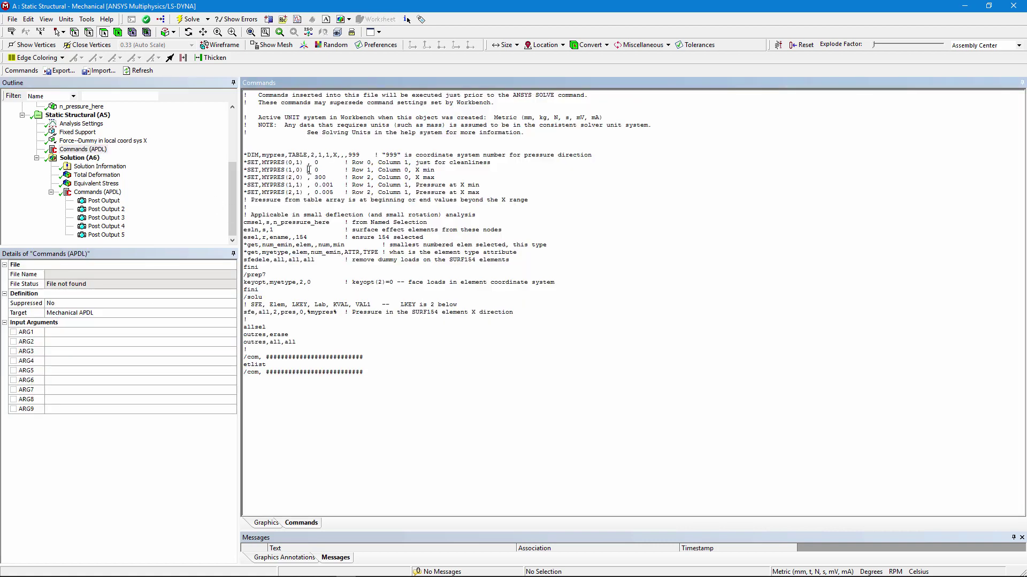
Highlight the MYPRES table values (X 0–300, pressure 0.001–0.005), then show the Post Output 5 contours
{"action": "left_click_drag", "start_coordinate": [308, 170], "coordinate": [328, 177]}
{"action": "left_click", "coordinate": [322, 185]}
{"action": "left_click", "coordinate": [338, 192]}
{"action": "left_click", "coordinate": [349, 222]}
{"action": "left_click_drag", "start_coordinate": [292, 186], "coordinate": [318, 186]}
{"action": "left_click", "coordinate": [339, 186]}
{"action": "left_click", "coordinate": [338, 186]}
{"action": "left_click", "coordinate": [349, 193]}
{"action": "left_click", "coordinate": [361, 177]}
{"action": "left_click", "coordinate": [106, 234]}
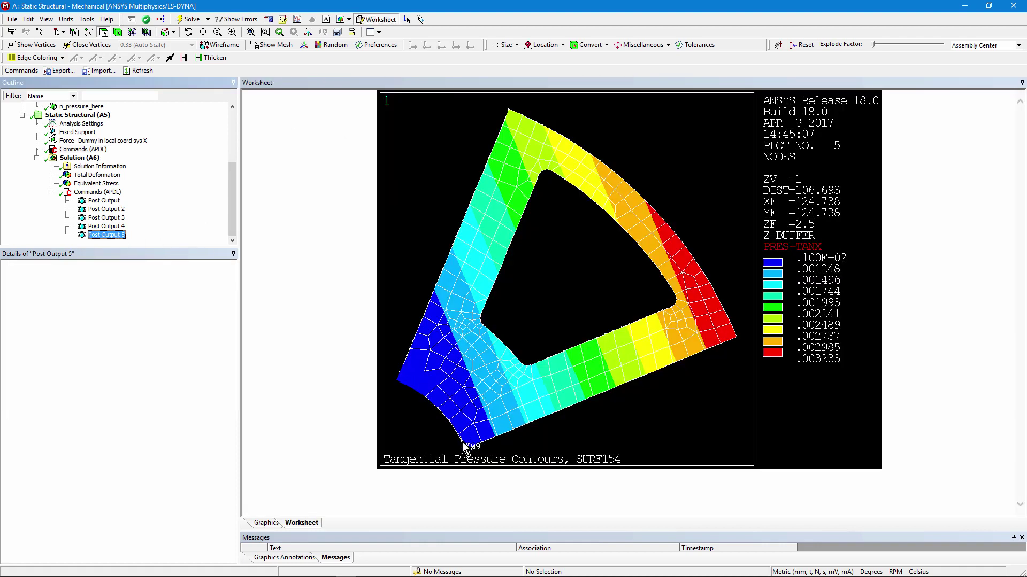
Switch the Worksheet to Post Output 4's SURF154 tangential pressure arrows plot
{"action": "left_click", "coordinate": [487, 450]}
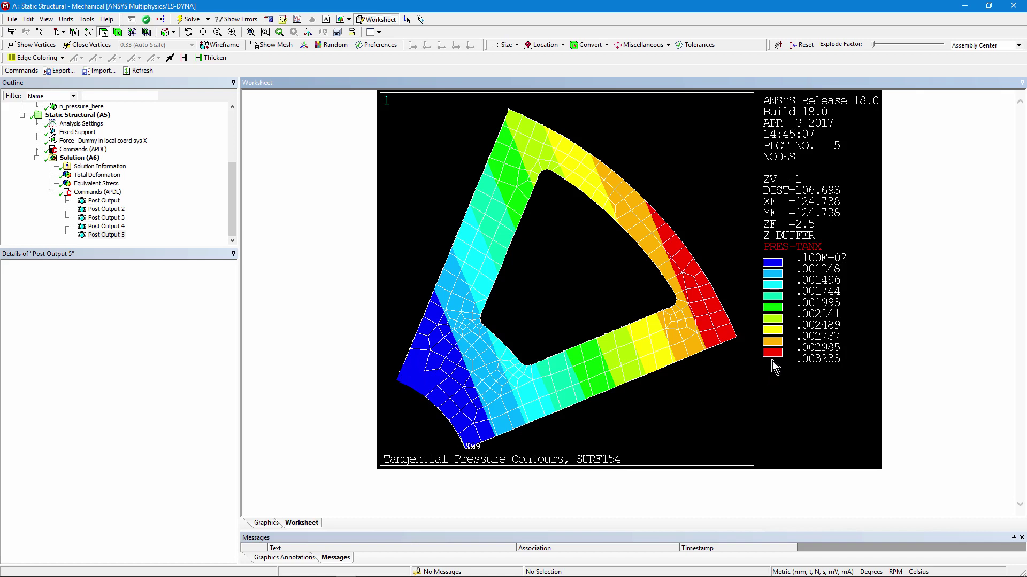
{"action": "left_click", "coordinate": [113, 226]}
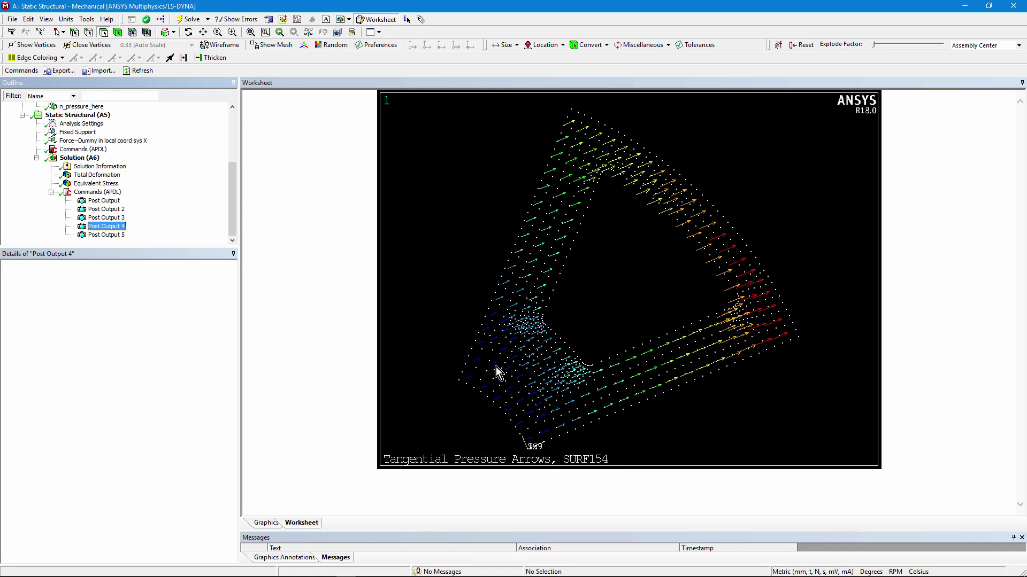
Revisit the post-processing script and orbit the Total Deformation result
{"action": "left_click", "coordinate": [103, 196]}
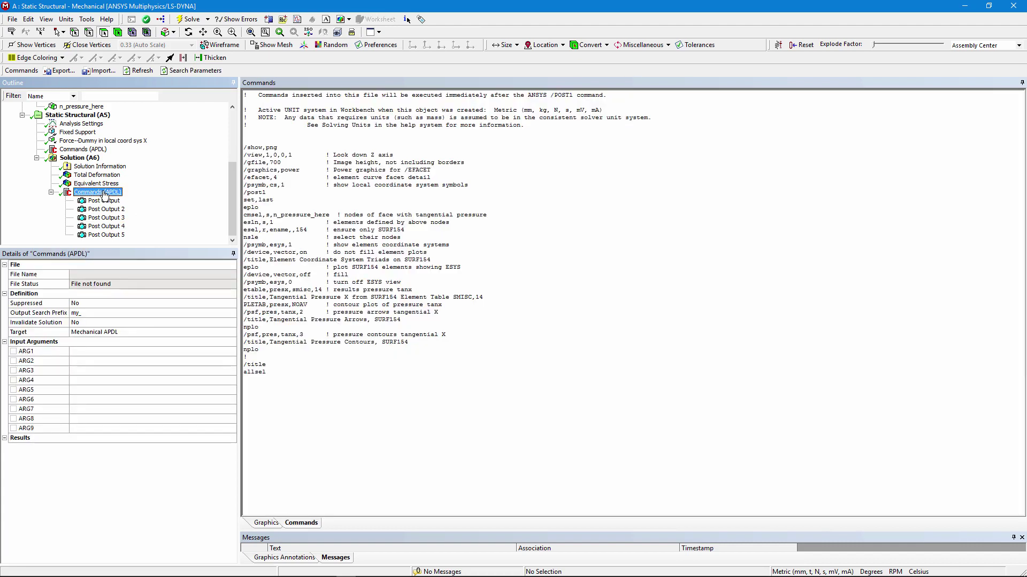
{"action": "left_click", "coordinate": [97, 175]}
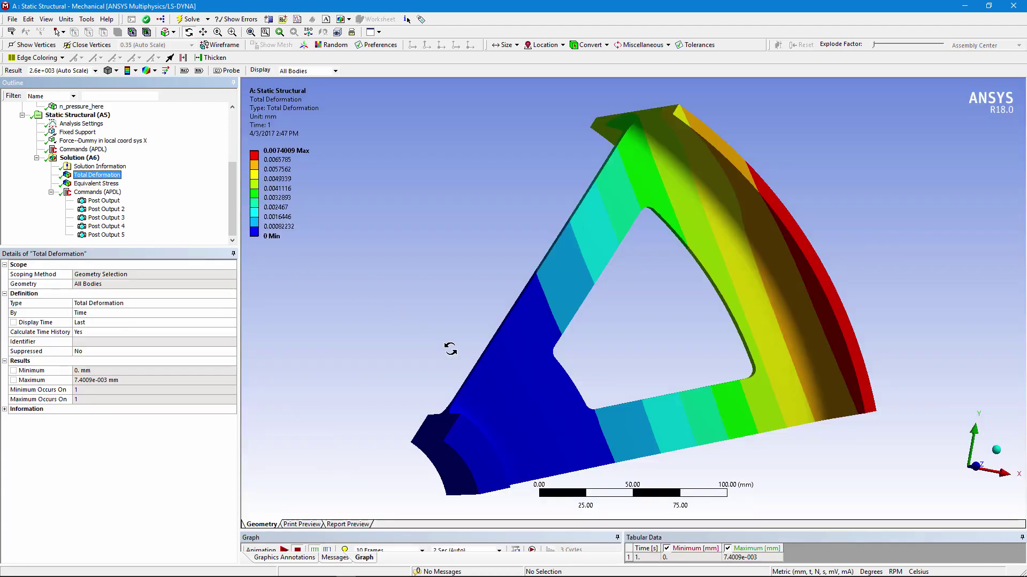
{"action": "left_click_drag", "start_coordinate": [450, 349], "coordinate": [343, 278]}
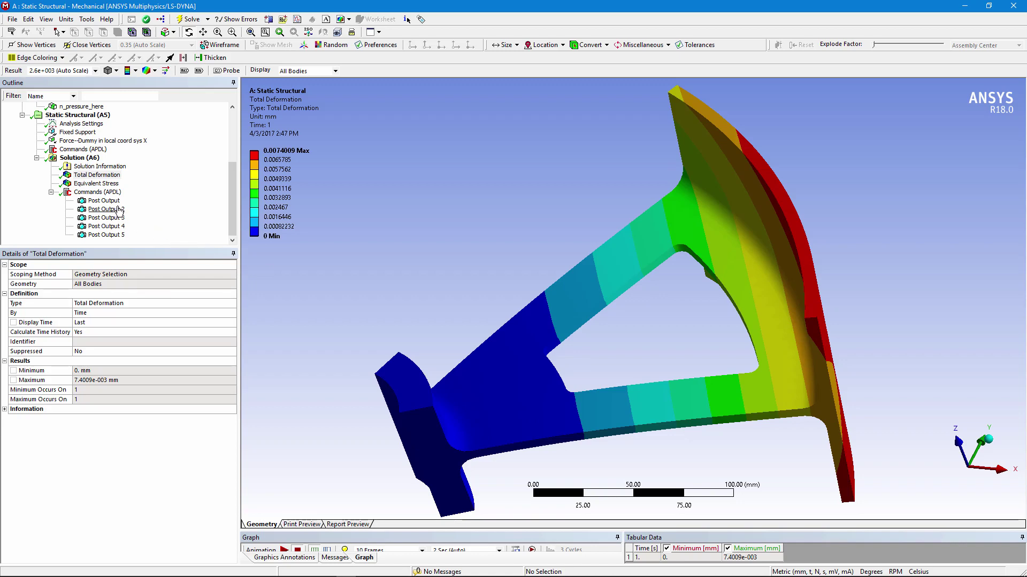
Revisit the pre-solve script, then the tangential pressure arrows and contour plots
{"action": "left_click", "coordinate": [97, 192]}
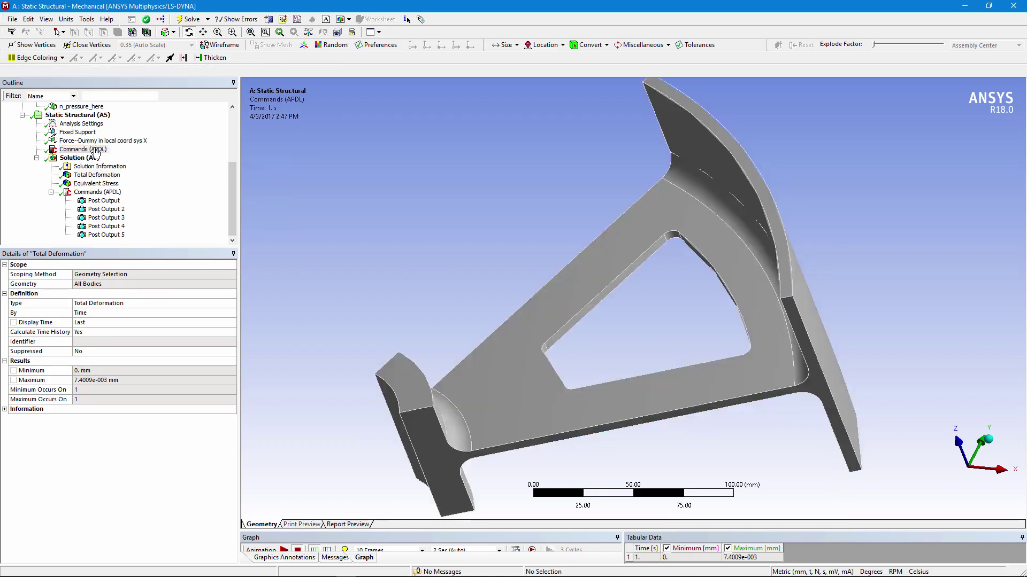
{"action": "left_click", "coordinate": [95, 150]}
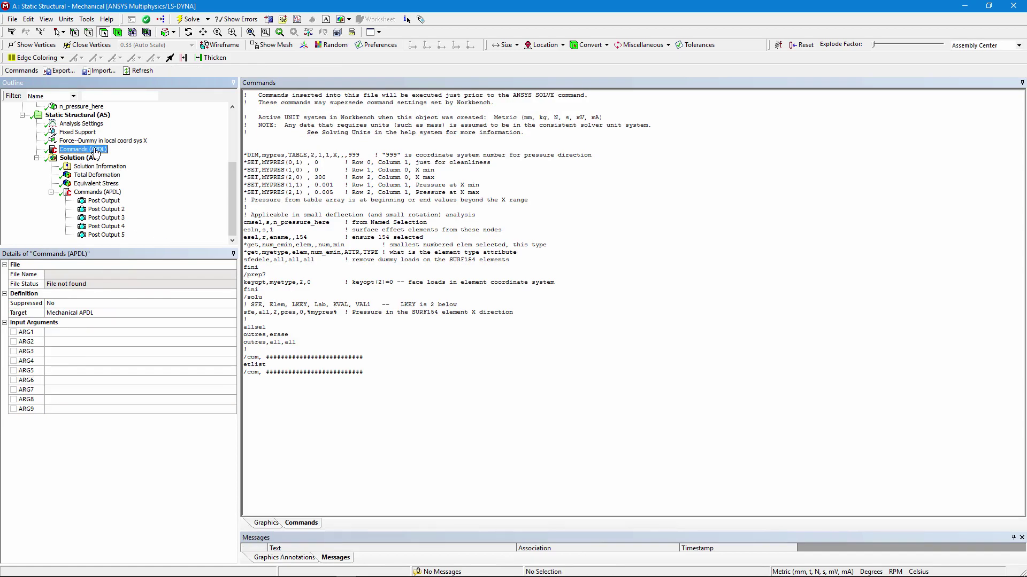
{"action": "left_click", "coordinate": [111, 228]}
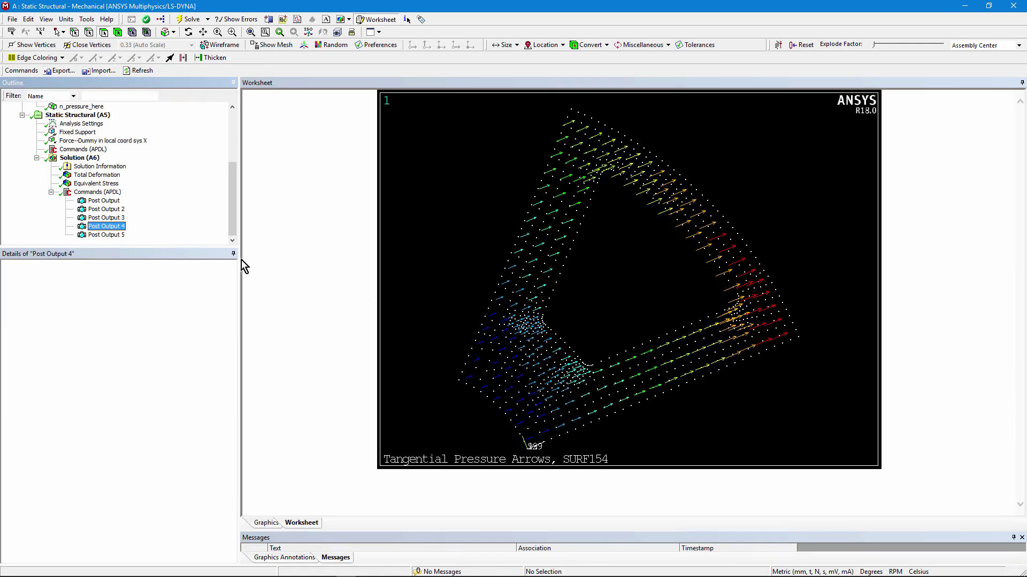
{"action": "left_click", "coordinate": [123, 236]}
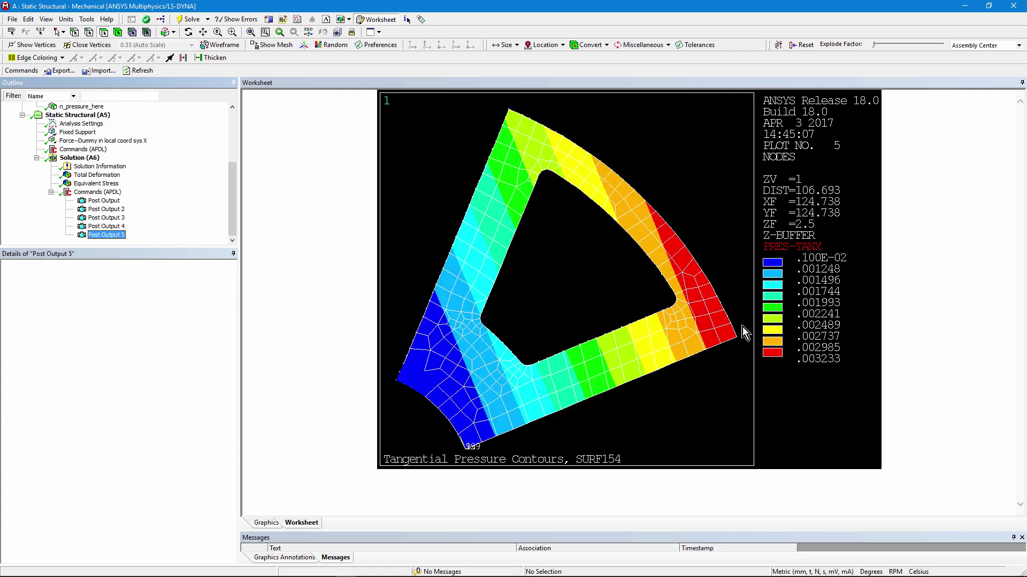